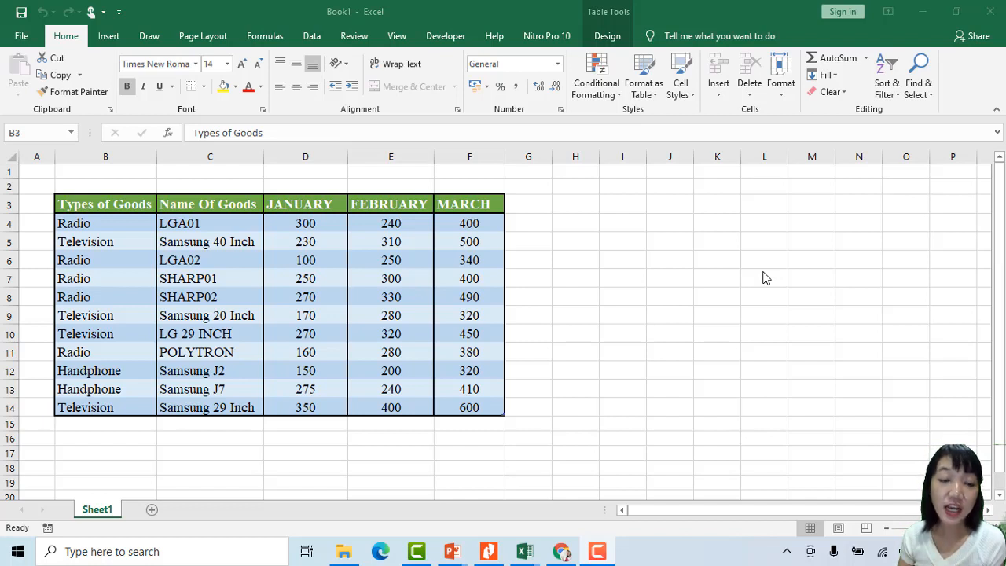
Name the whole goods table, B3:F14 including its headers, as the range "Sumber"
click(96, 206)
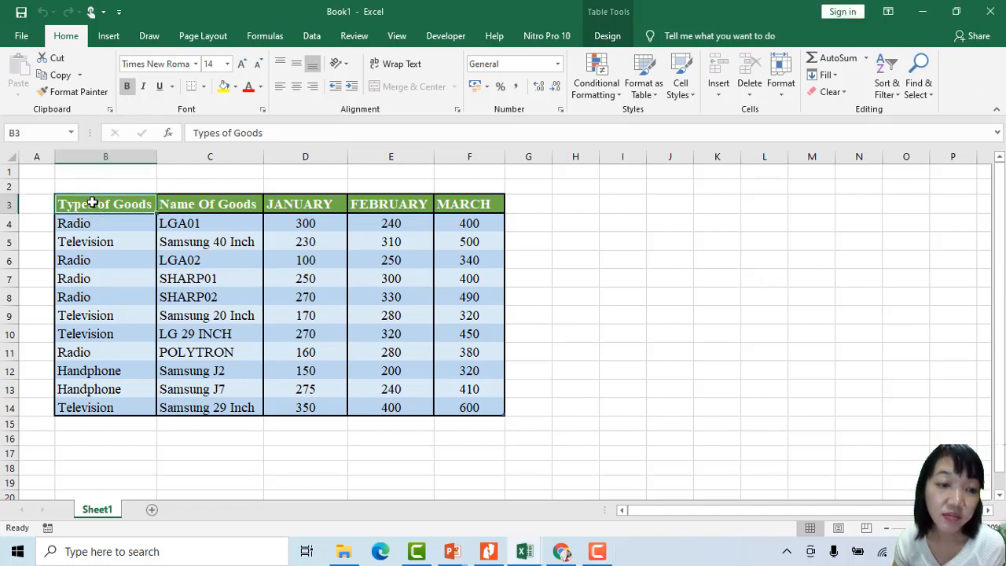
drag(92, 202, 452, 407)
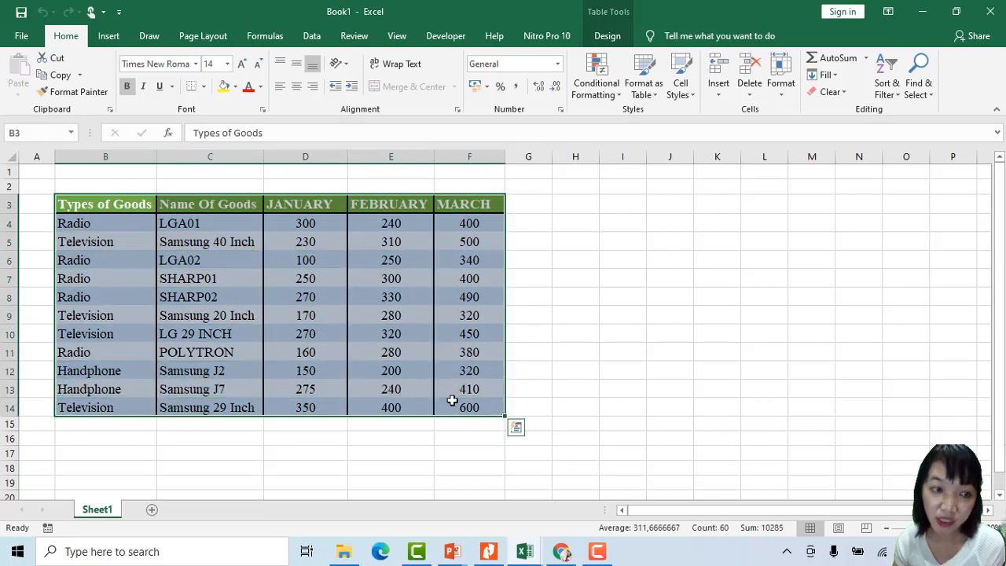
click(70, 133)
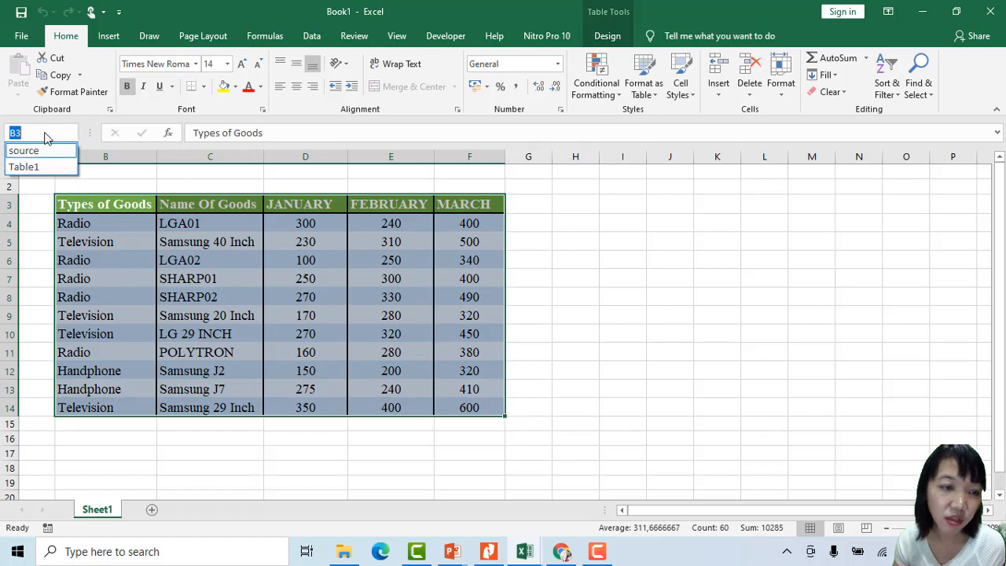
click(46, 133)
text(Sumner)
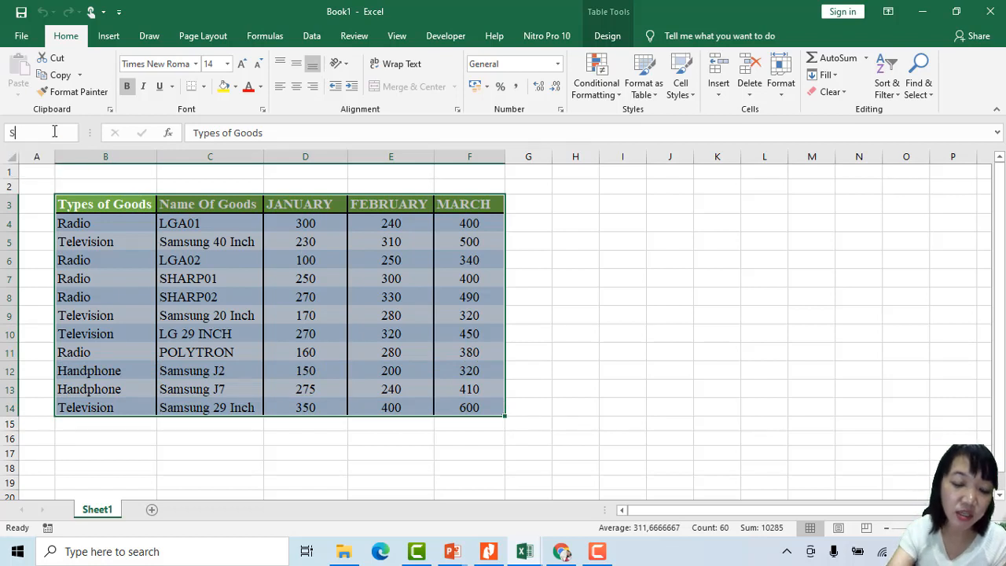
key(BackSpace)
key(BackSpace)
key(BackSpace)
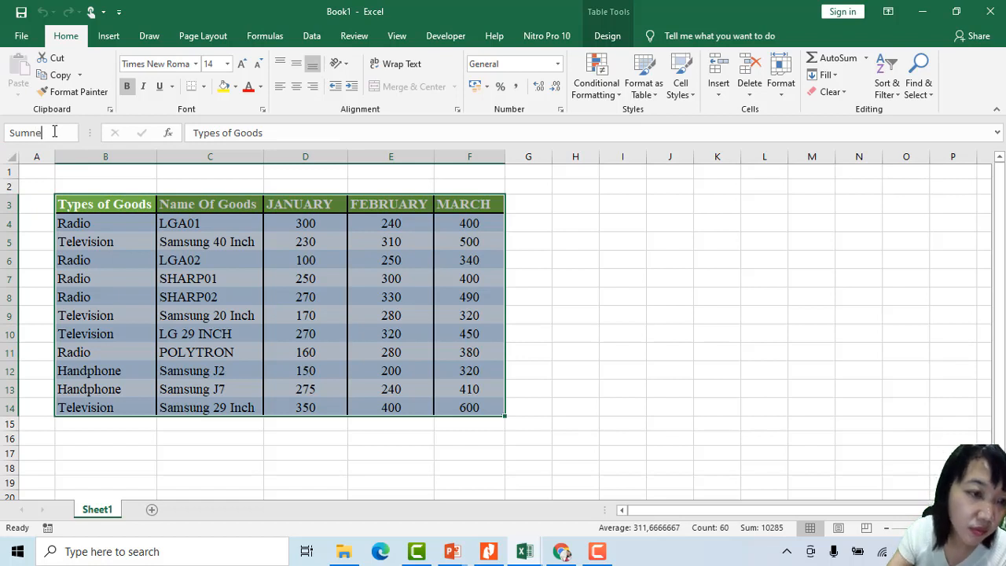
text(ber)
key(Return)
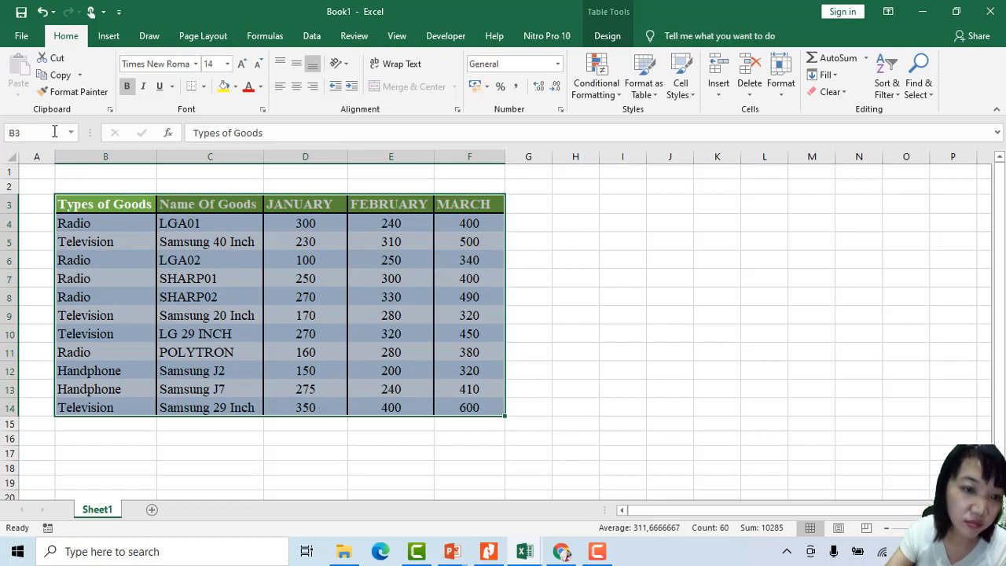
Create a PivotTable on a new worksheet, using the named range "sumber" as its source
click(109, 38)
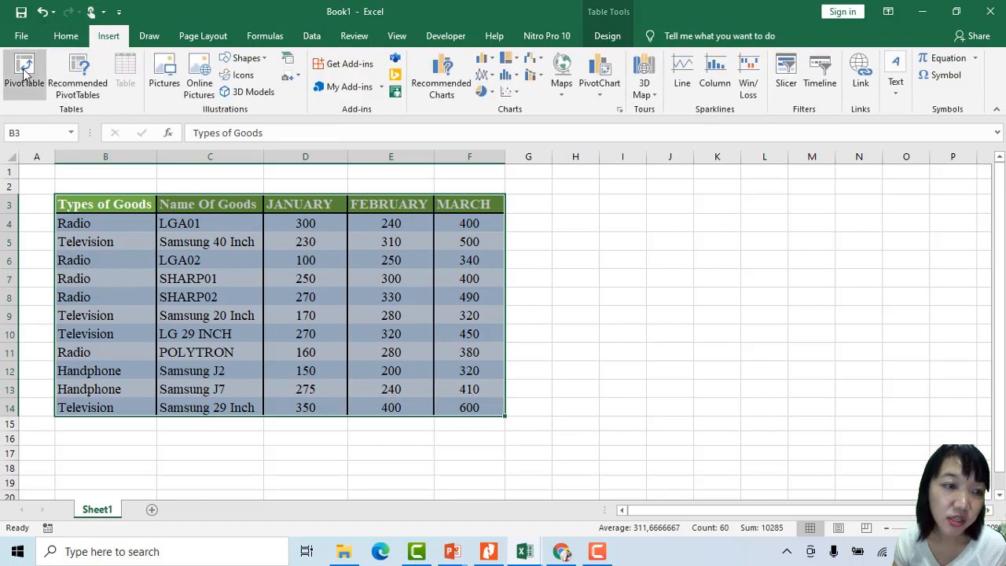
click(24, 71)
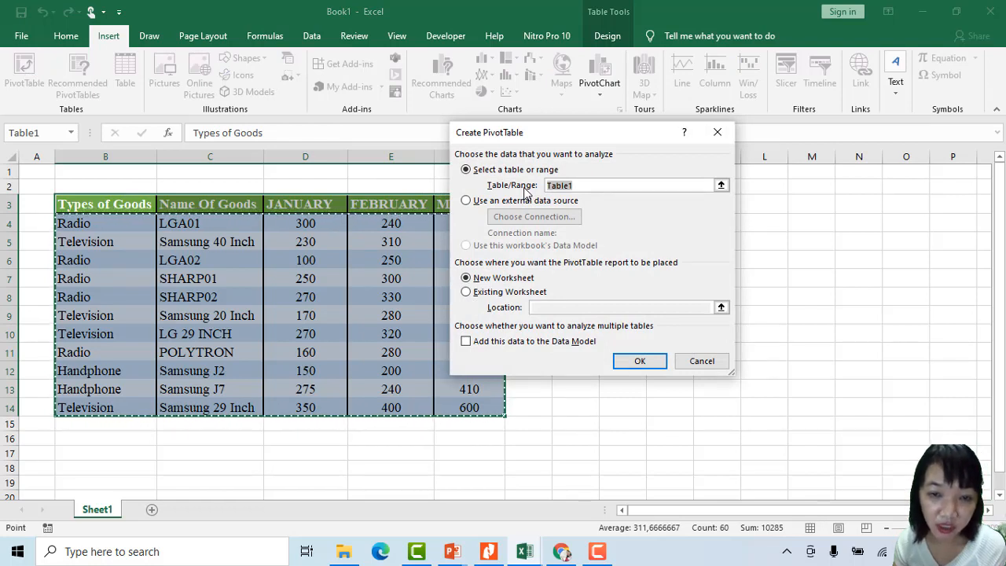
click(590, 185)
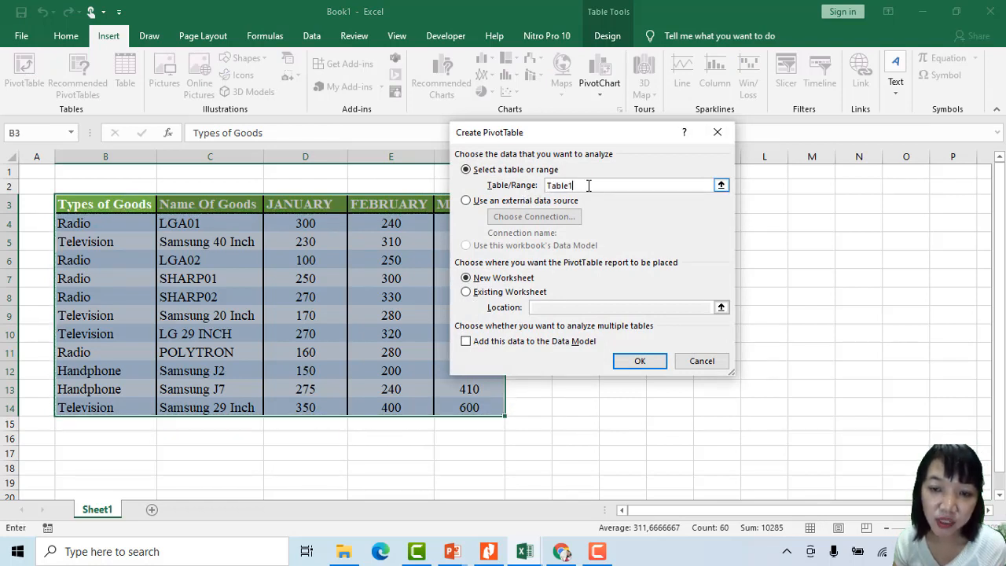
drag(591, 185, 531, 190)
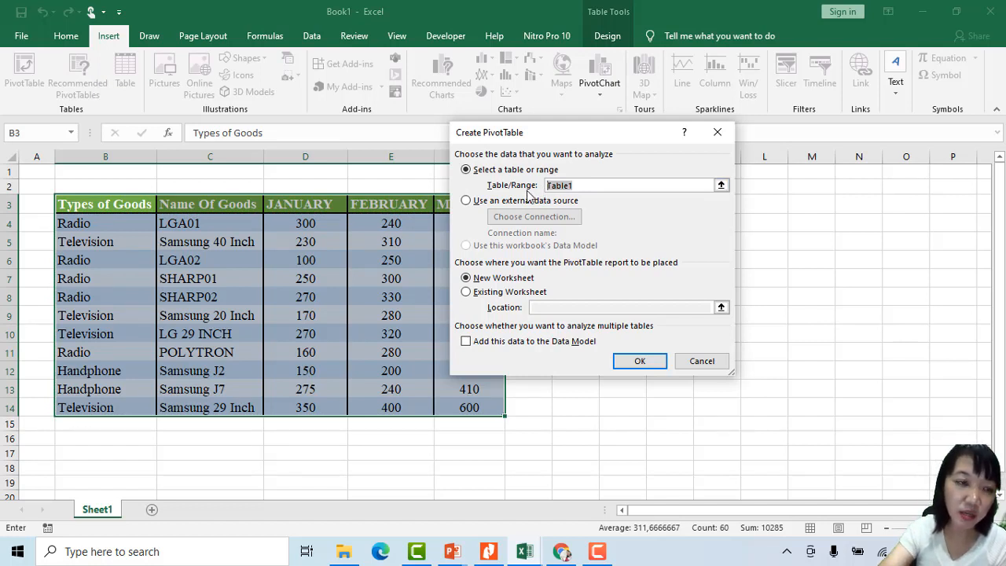
text(Sum)
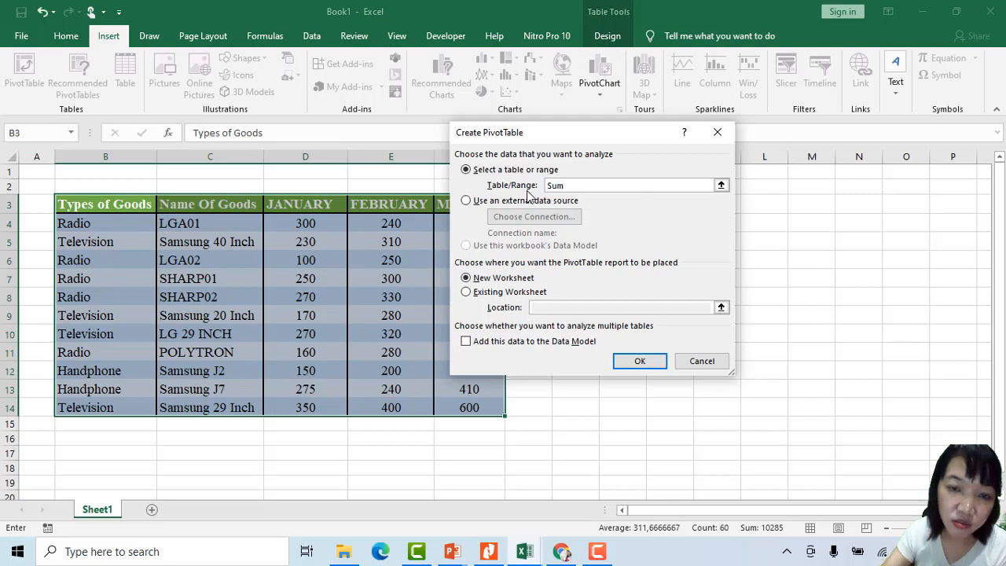
key(BackSpace)
key(BackSpace)
key(BackSpace)
text(sum)
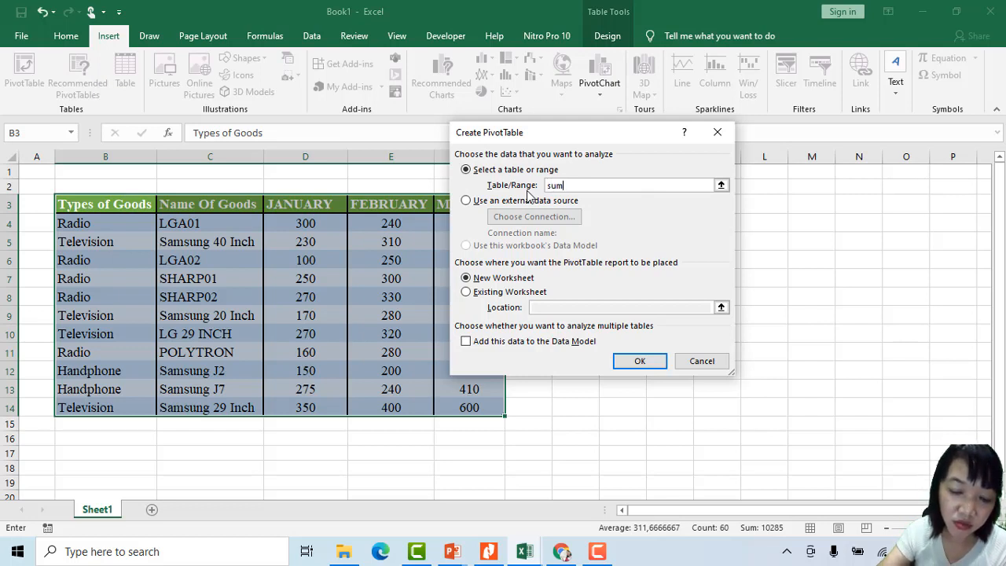
text(ber)
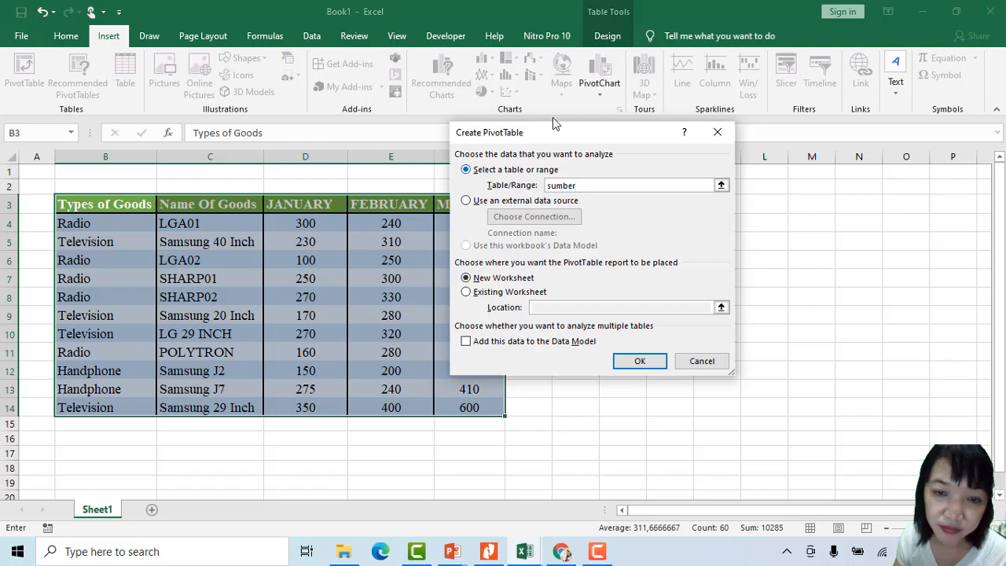
click(720, 184)
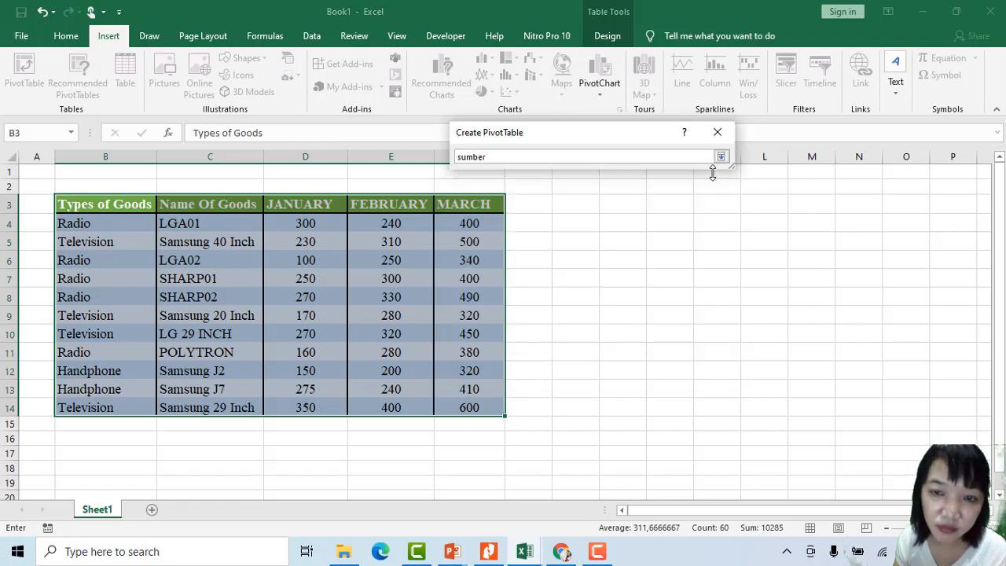
click(720, 156)
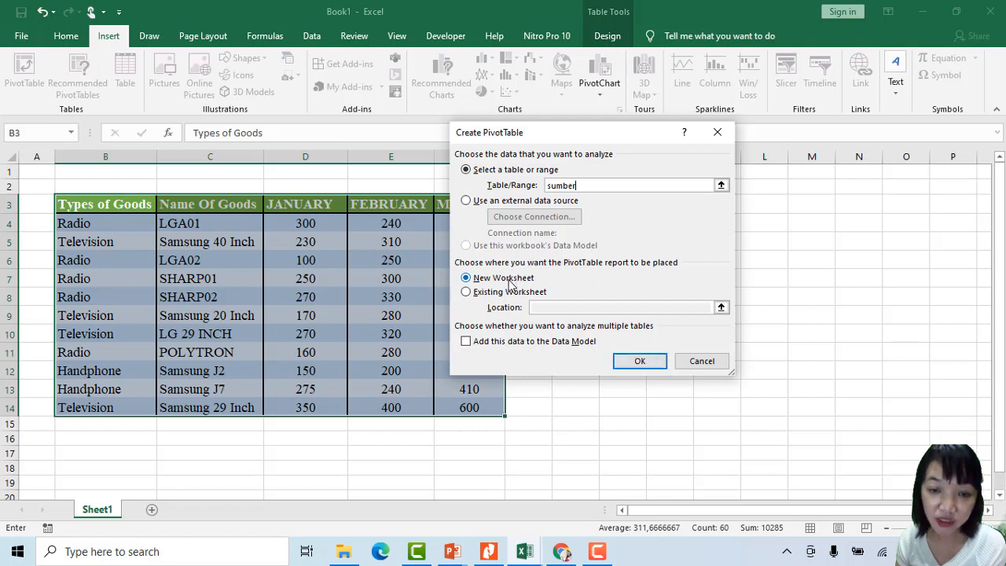
click(634, 361)
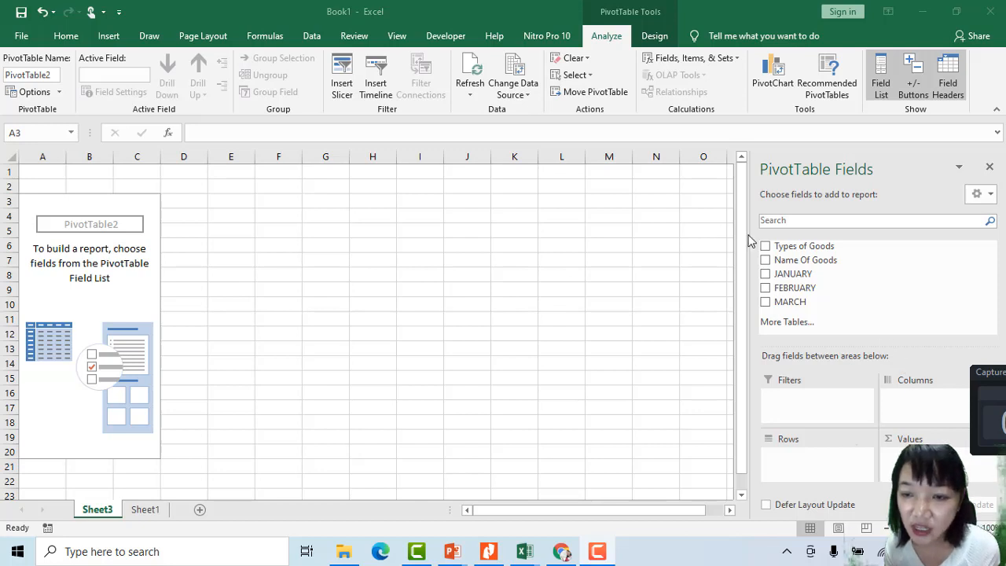
Add Types of Goods and Name Of Goods as PivotTable rows, and JANUARY, FEBRUARY and MARCH as summed values
drag(769, 246, 817, 464)
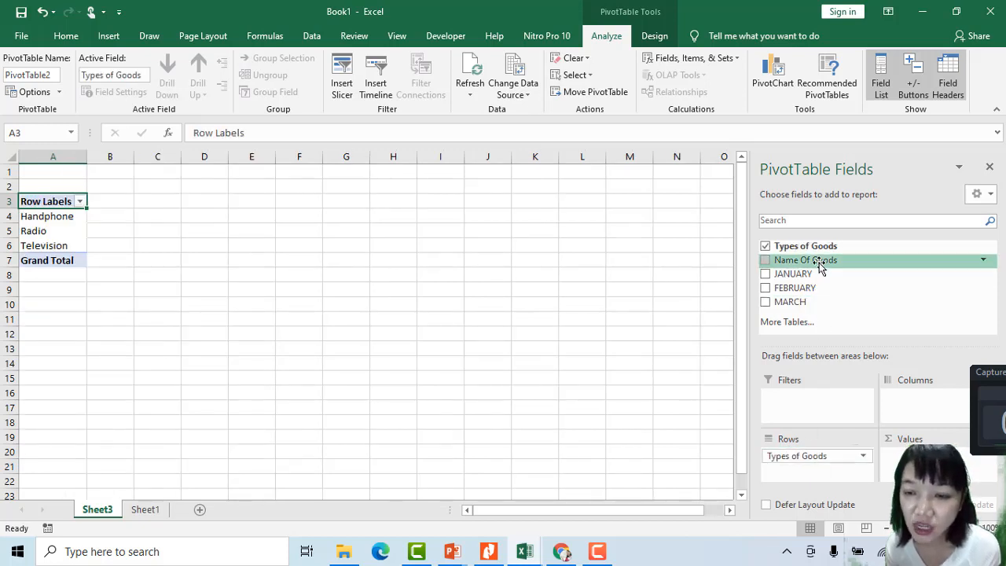
drag(817, 265, 817, 477)
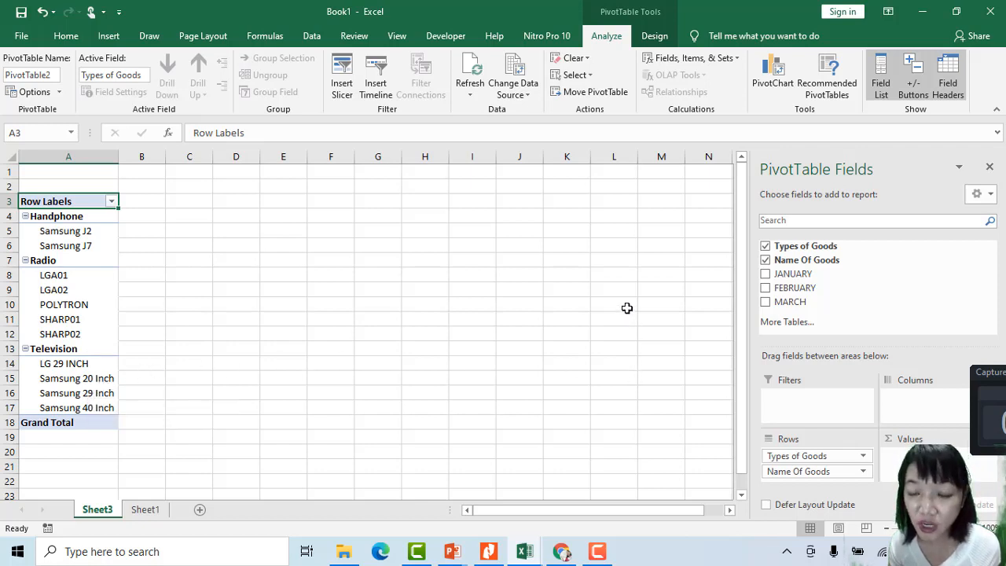
drag(814, 274, 911, 455)
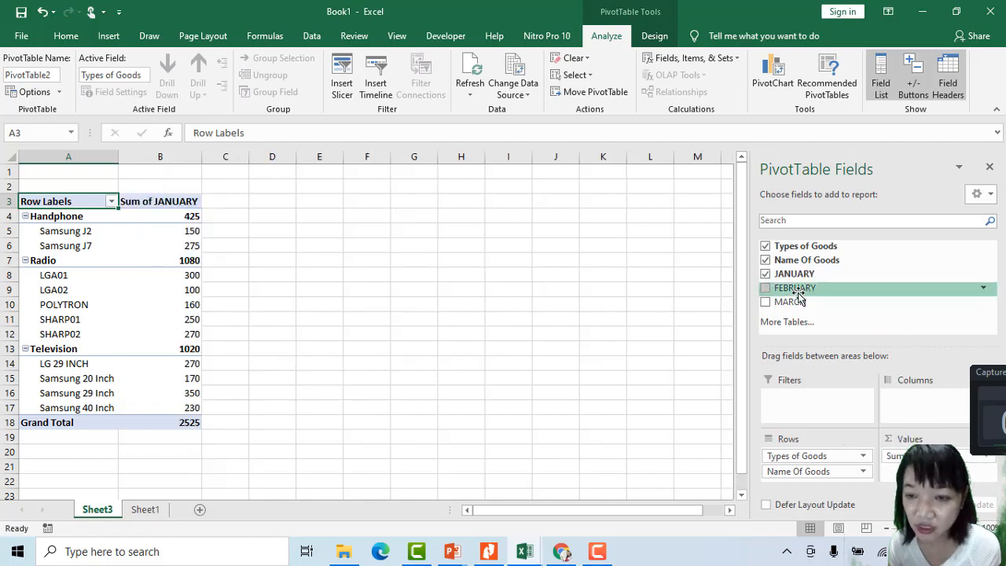
drag(794, 289, 913, 466)
drag(790, 306, 915, 464)
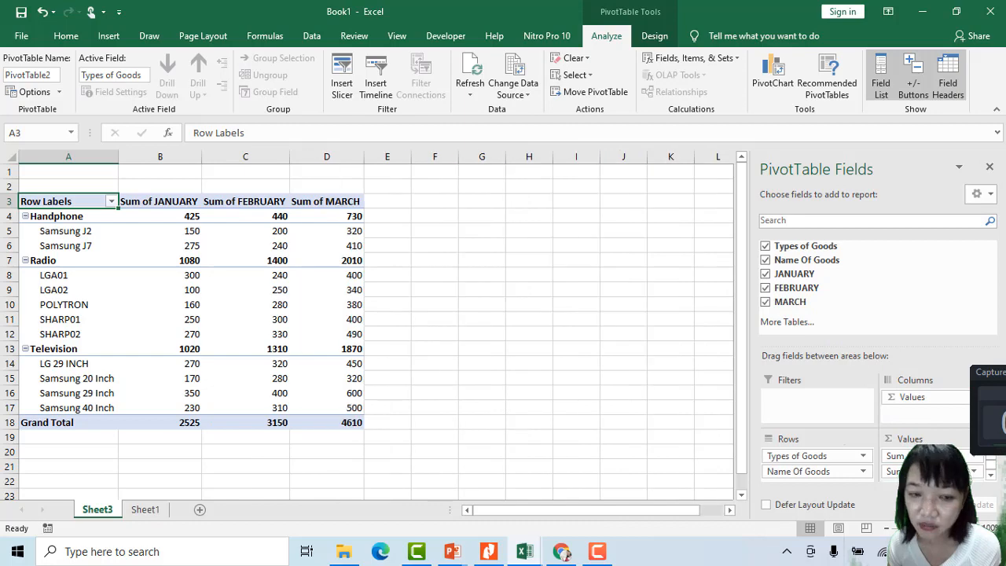
scroll(550, 338, down, 1)
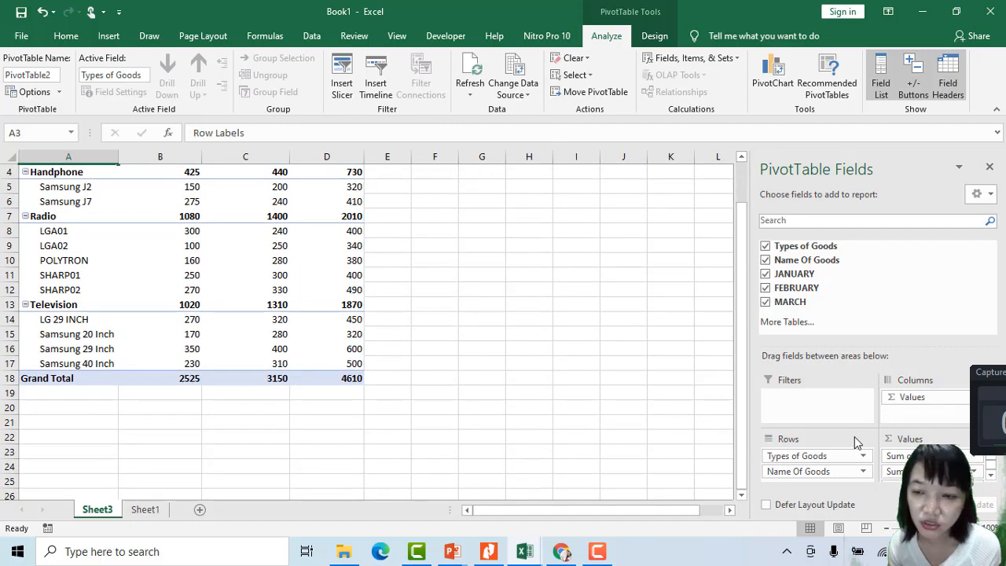
scroll(201, 154, up, 1)
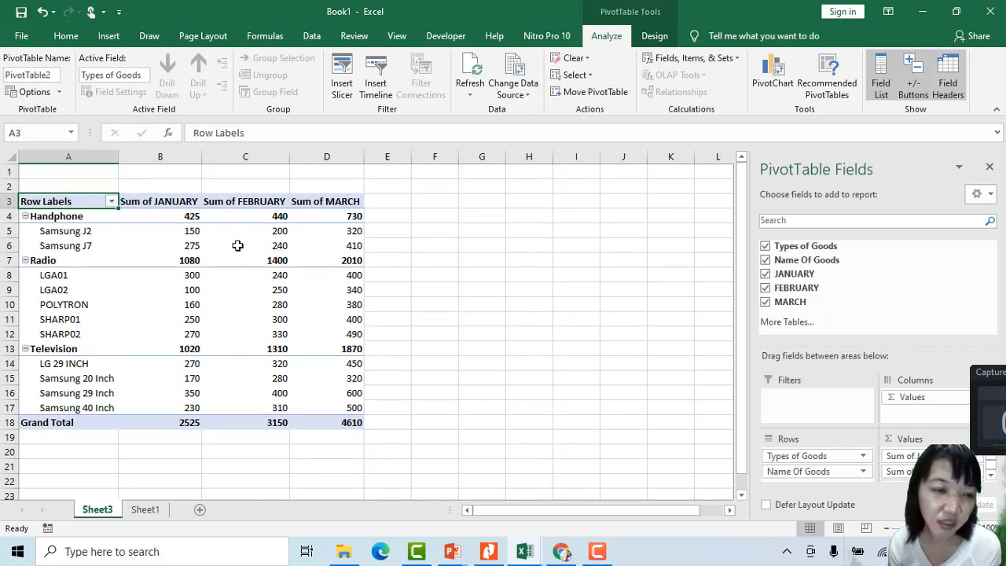
Collapse and re-expand the Handphone and Radio groups in the PivotTable, and collapse the Television group
click(25, 216)
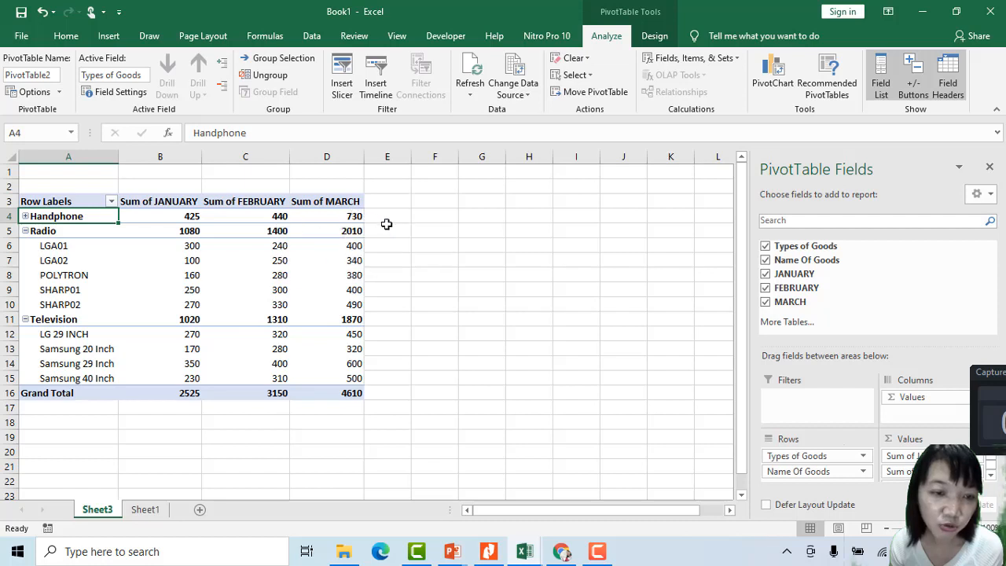
click(26, 216)
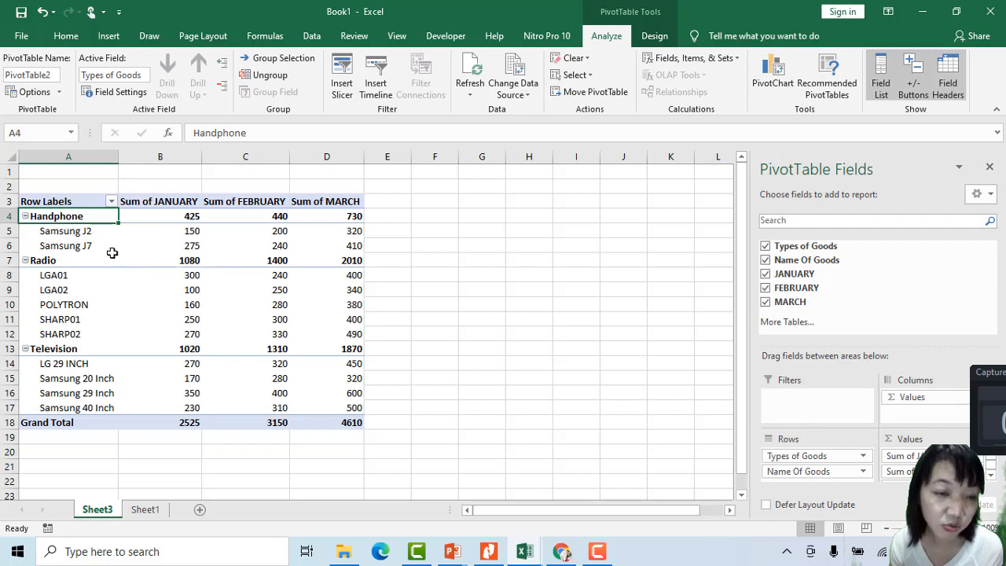
click(27, 265)
click(25, 261)
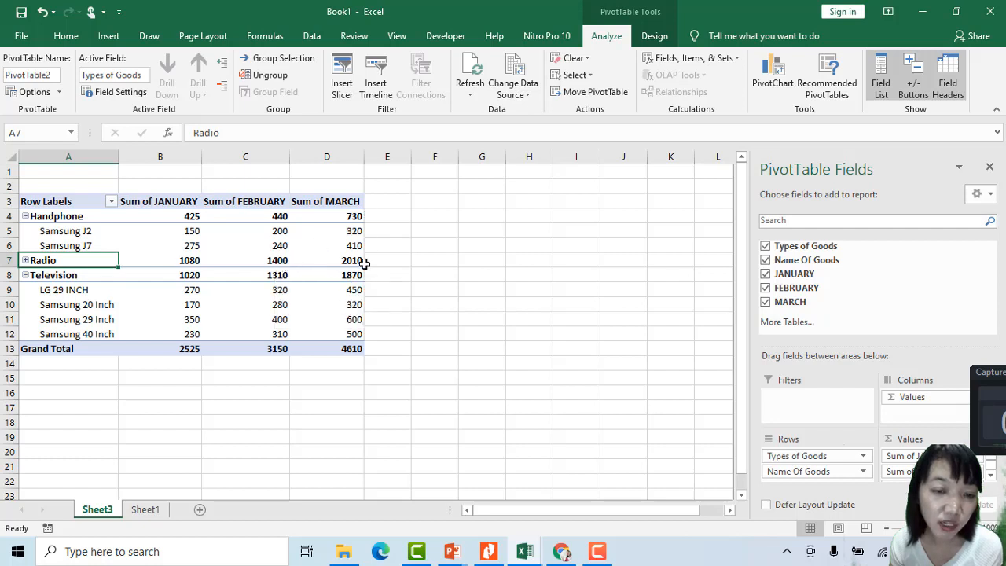
click(25, 260)
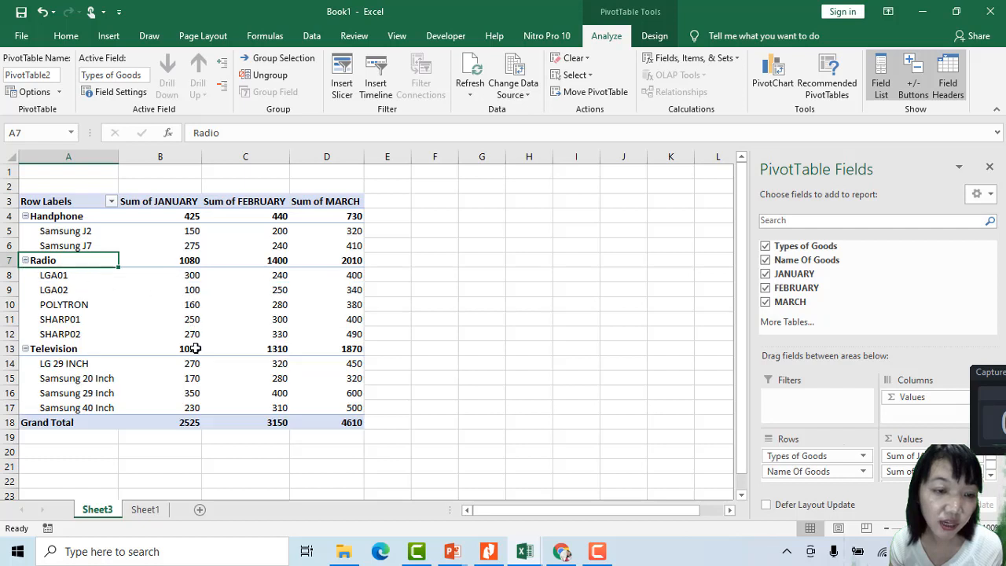
click(25, 349)
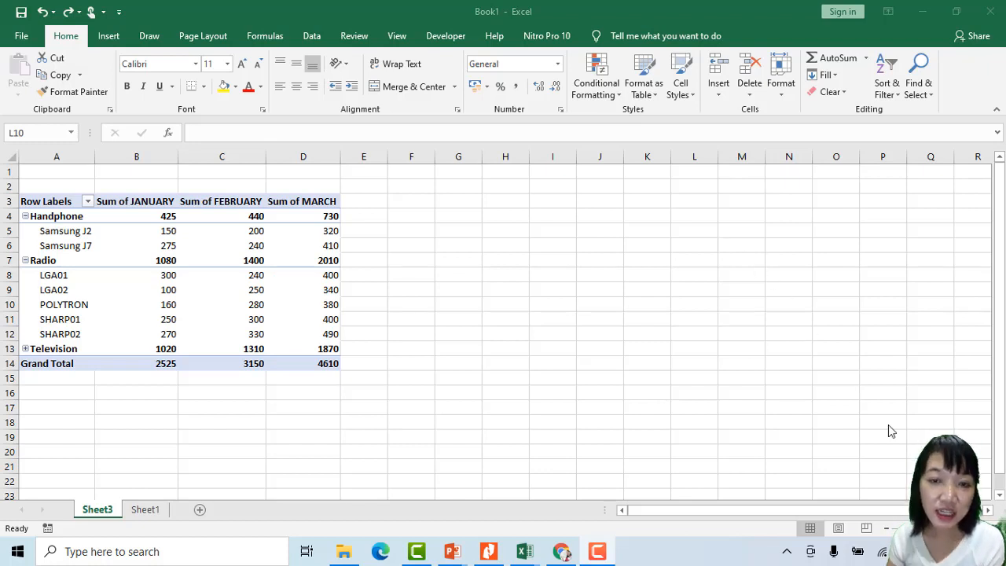
Apply the style Light Orange, Pivot Style Medium 3 to the whole PivotTable
click(35, 201)
drag(90, 202, 312, 361)
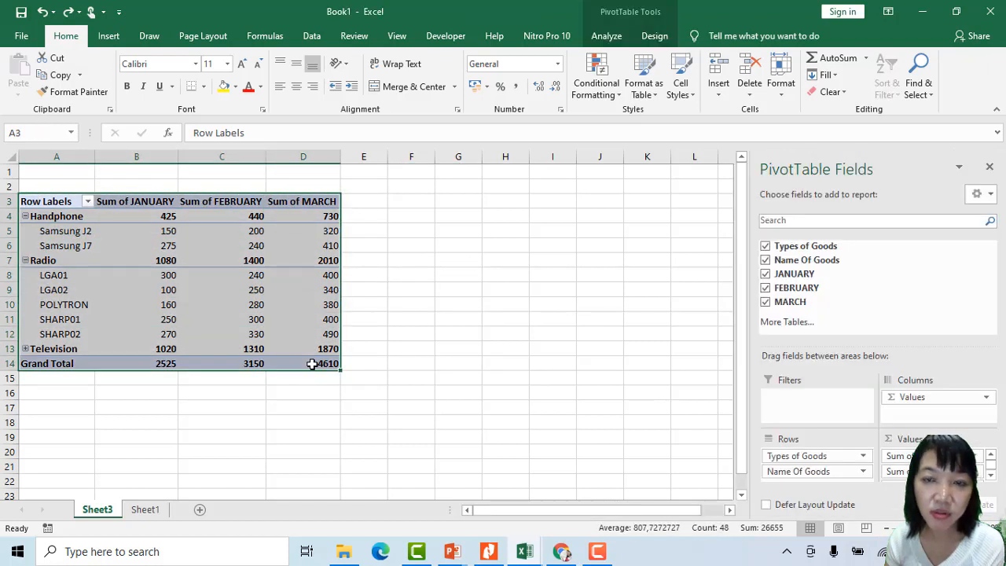
click(655, 36)
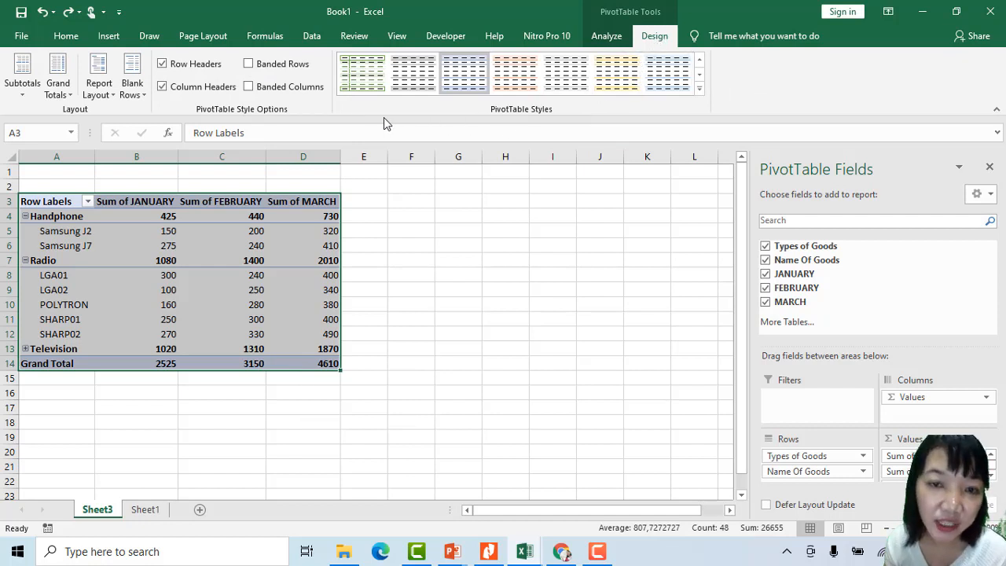
click(699, 88)
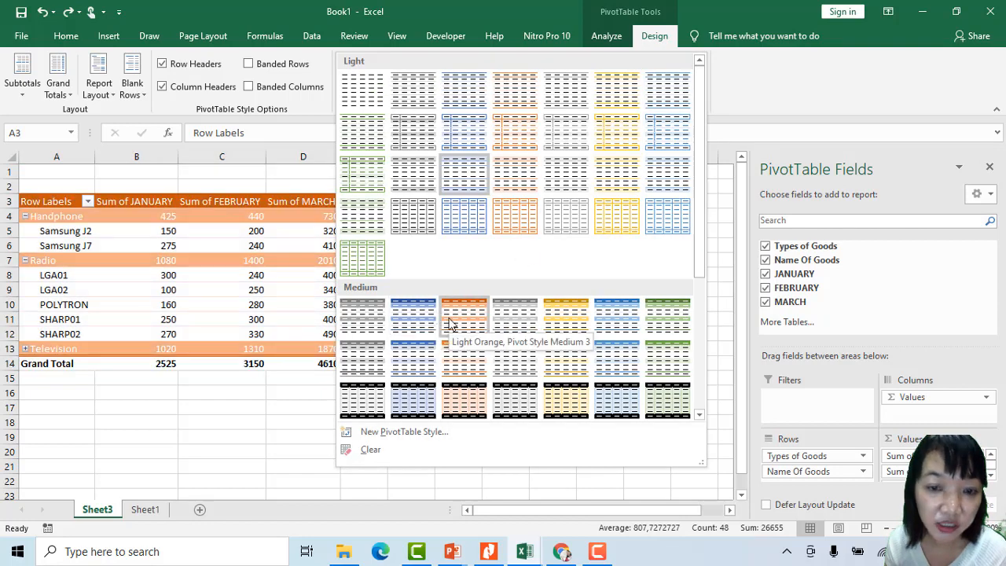
click(451, 320)
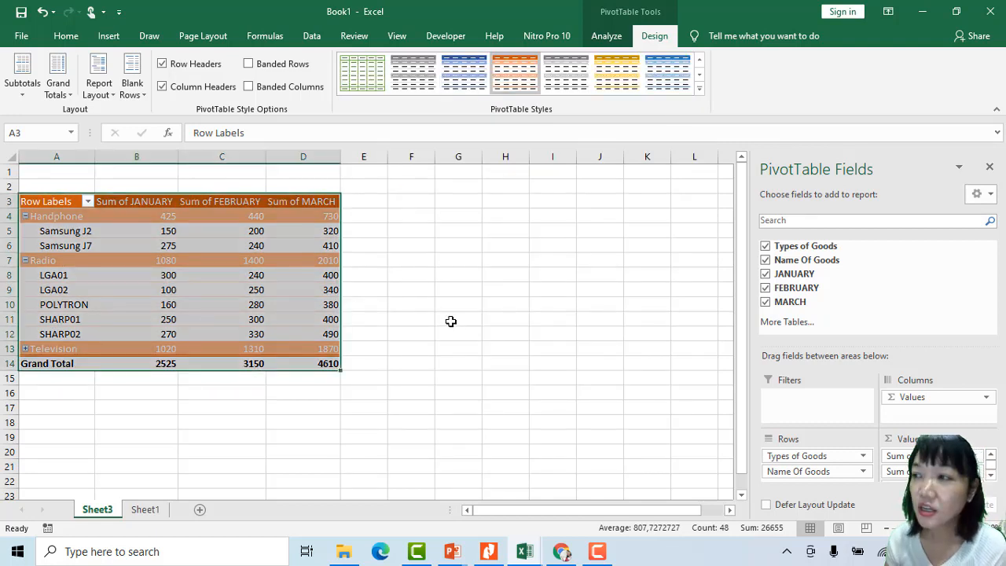
key(alt+Tab)
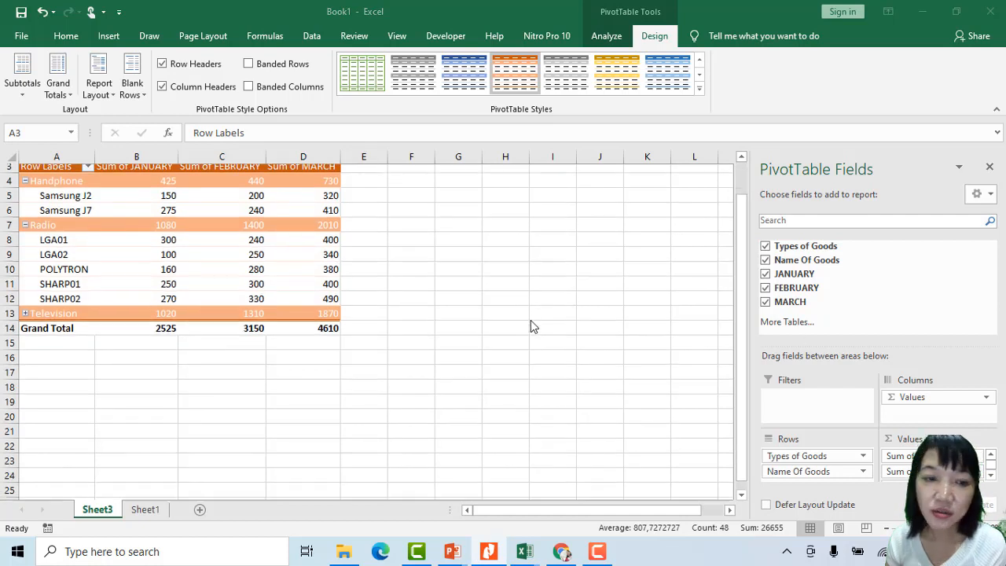
scroll(531, 324, down, 2)
scroll(440, 316, up, 1)
scroll(439, 316, up, 2)
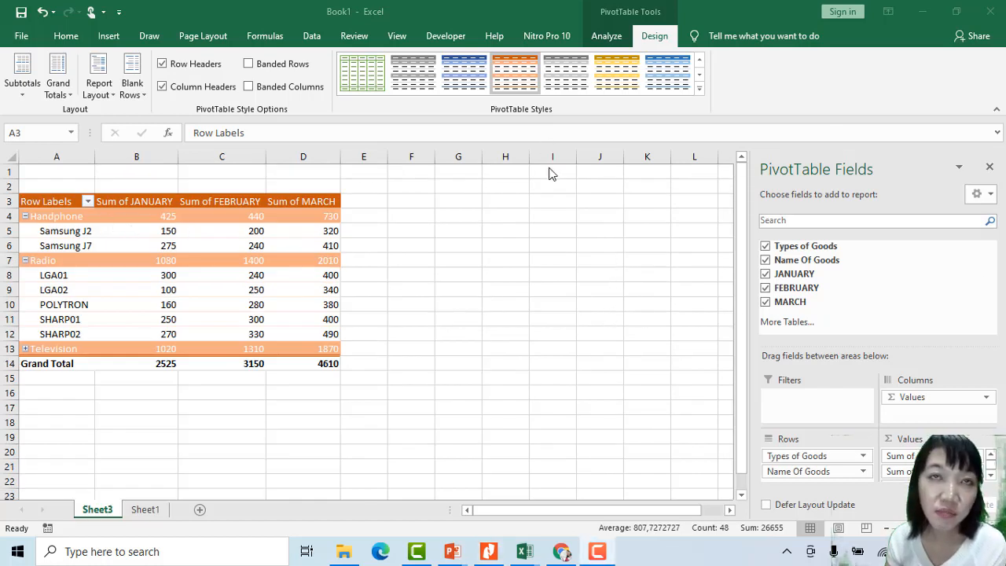
Insert slicers for Types of Goods and Name Of Goods and place them side by side next to the PivotTable
click(606, 39)
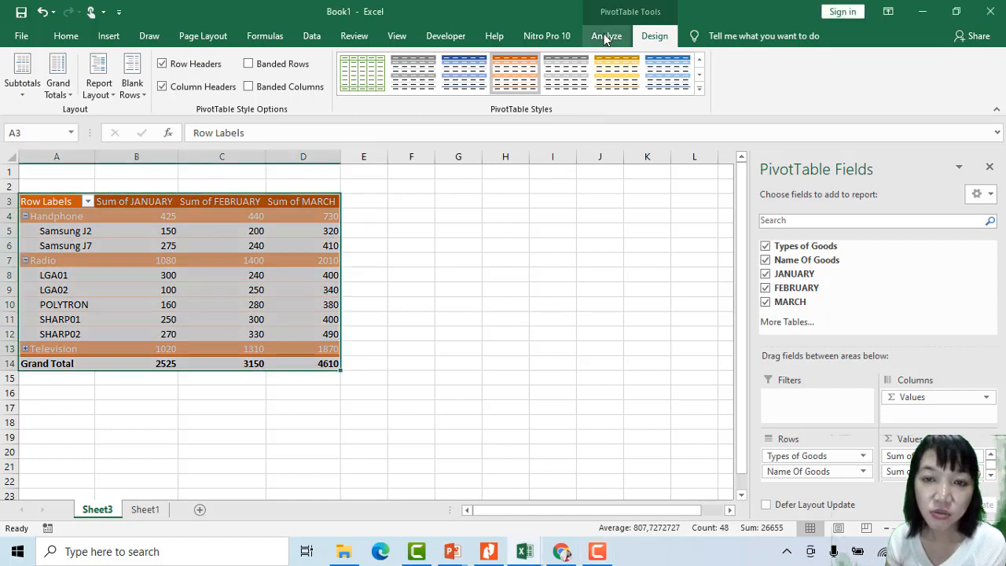
click(605, 39)
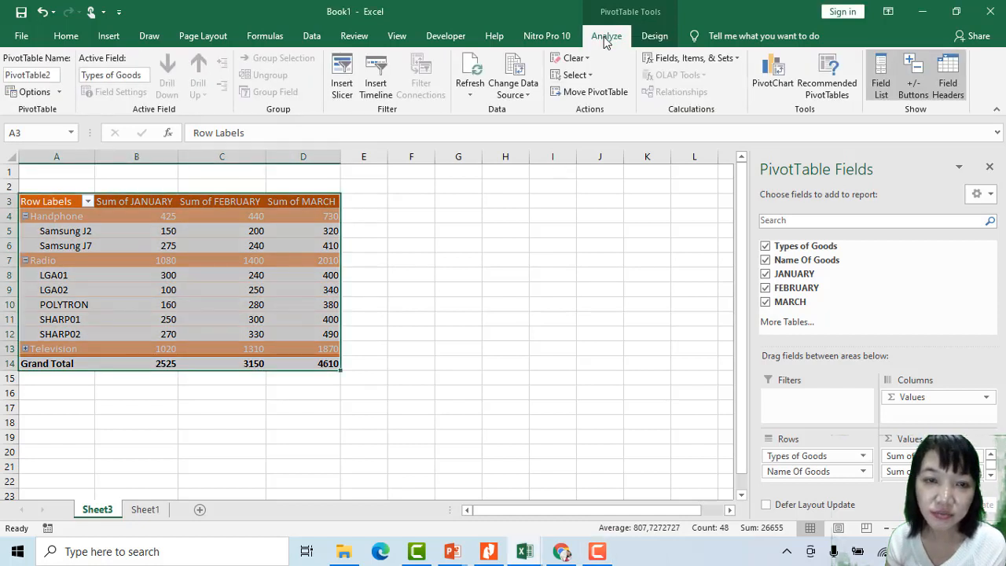
click(340, 67)
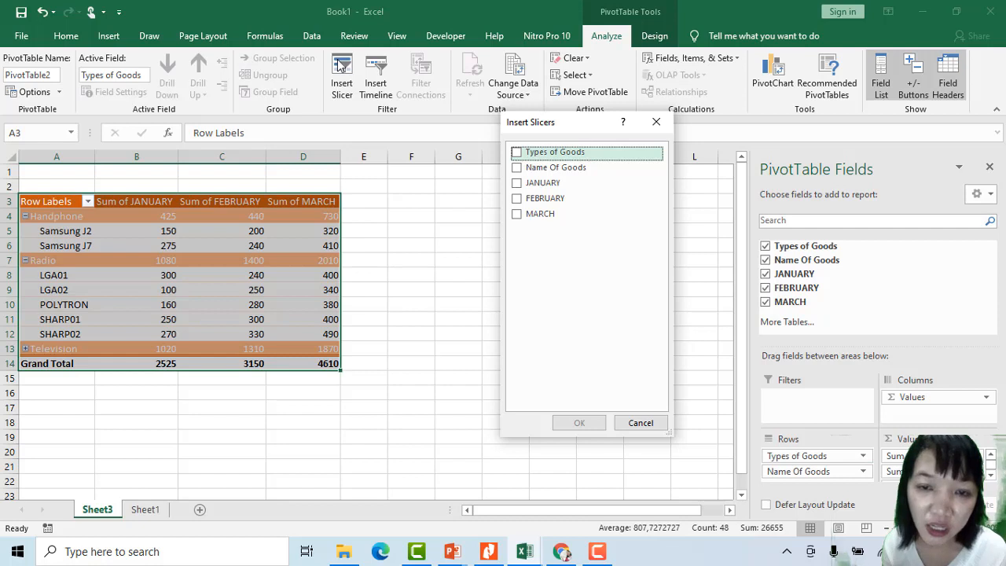
click(516, 153)
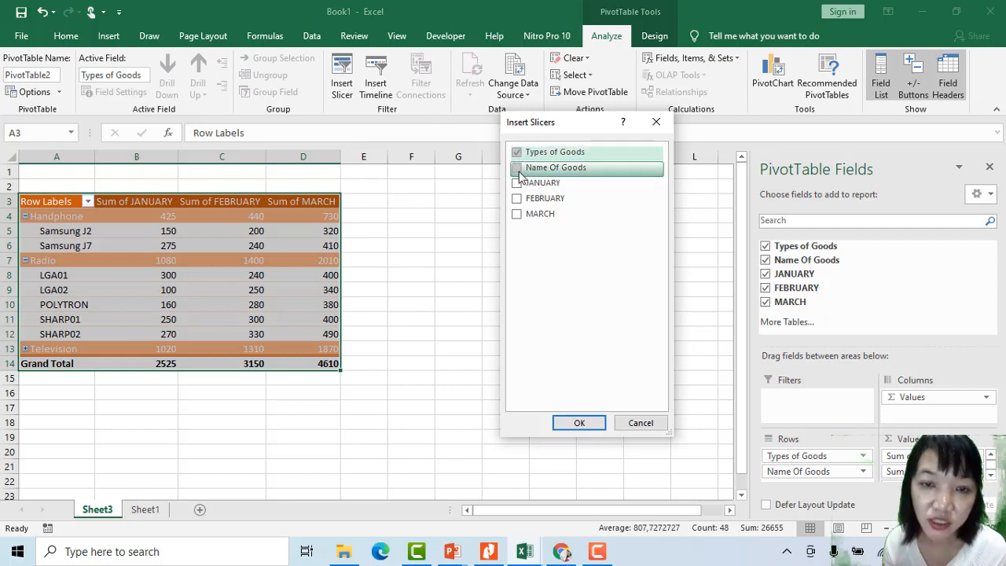
click(518, 170)
click(579, 423)
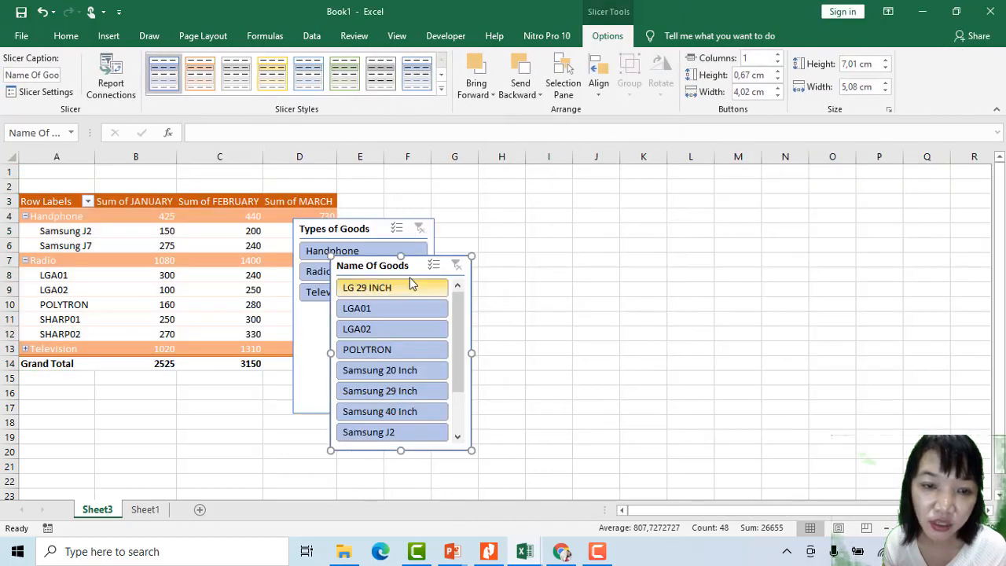
drag(393, 260, 531, 207)
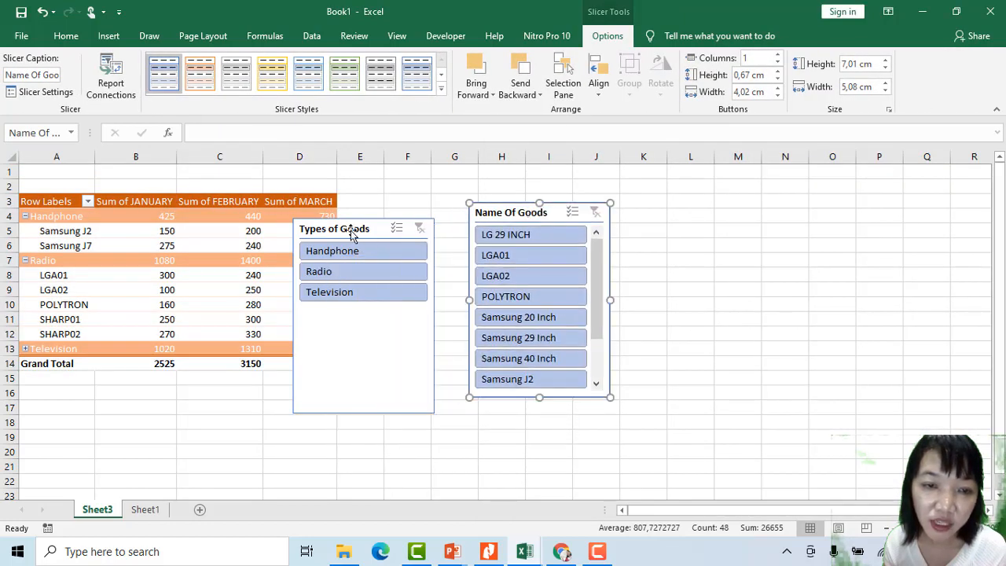
drag(350, 229, 388, 197)
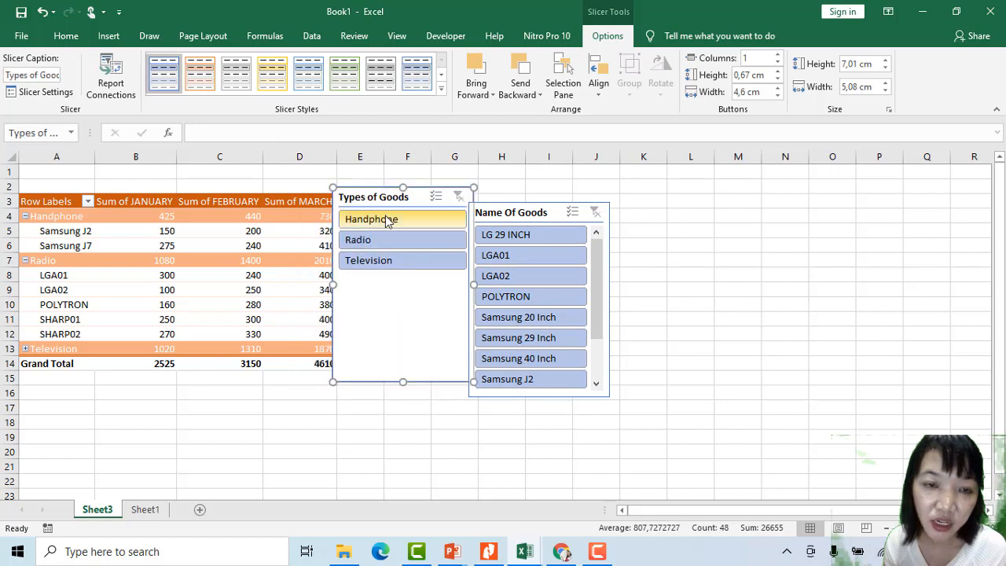
Filter the PivotTable by Handphone, Radio and Television in turn with the Types of Goods slicer, moving the Name Of Goods slicer clear of it
click(387, 223)
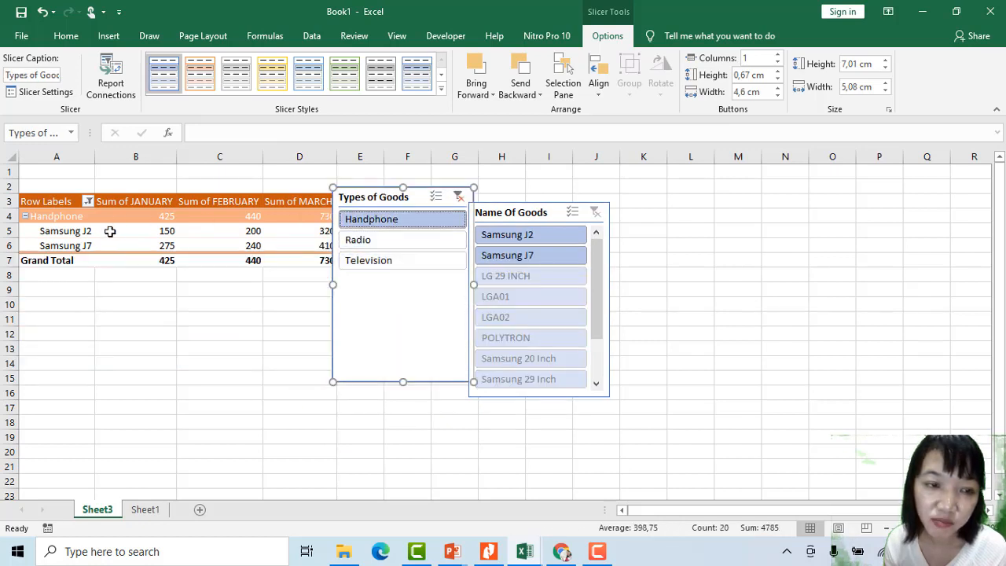
click(362, 243)
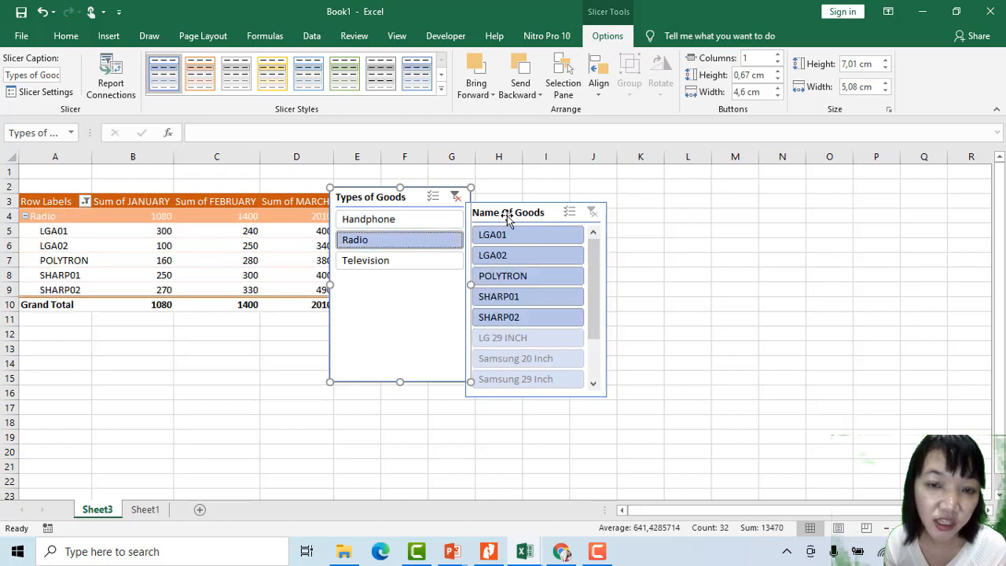
drag(503, 211, 519, 195)
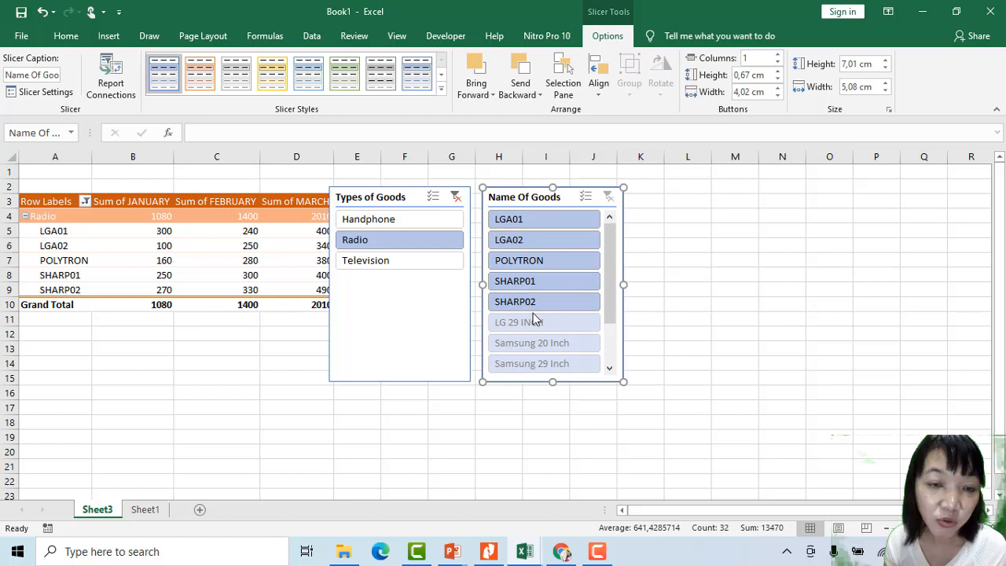
click(382, 262)
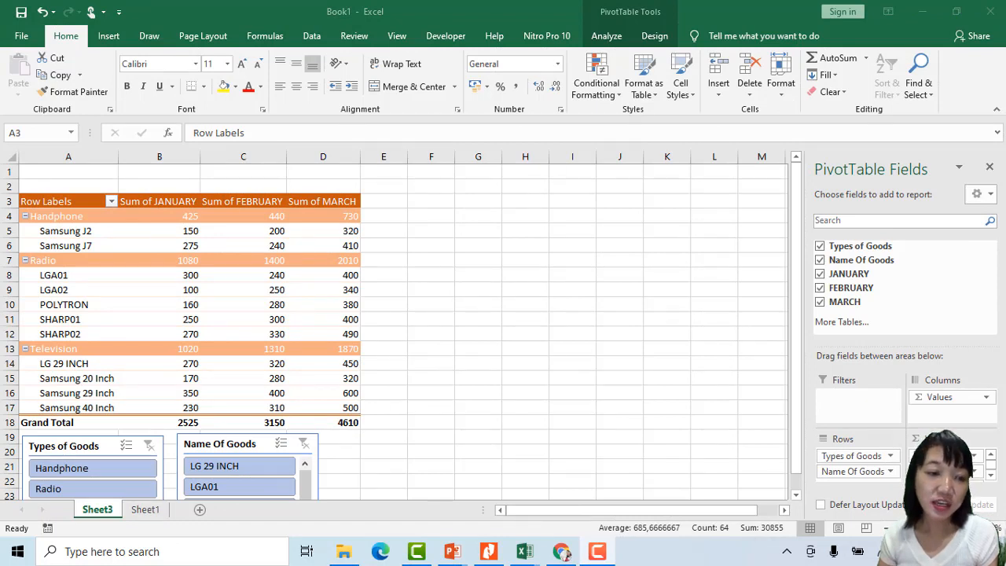
Insert a Stacked Column PivotChart from the whole PivotTable and place it beside the table, starting at row 3
click(34, 196)
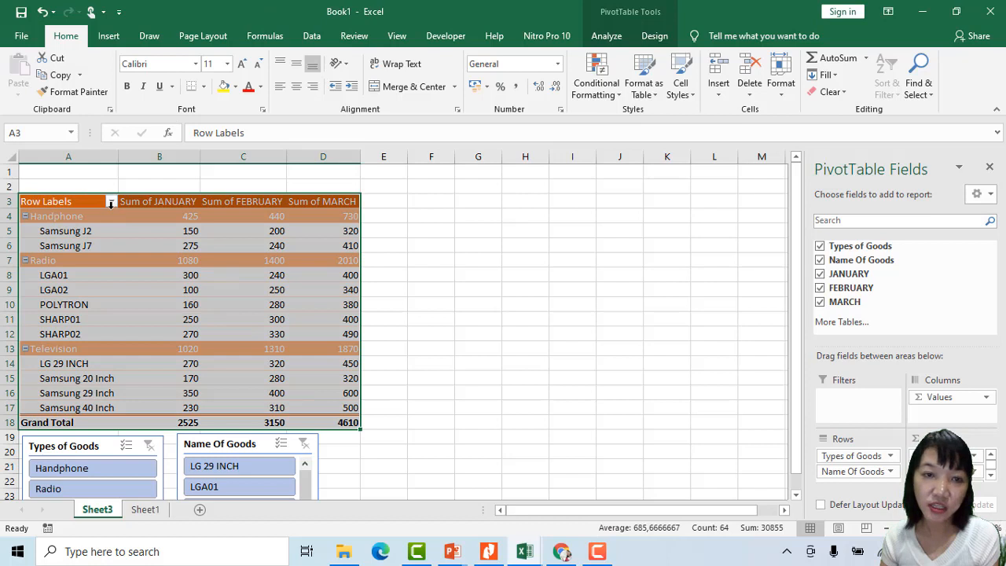
click(108, 35)
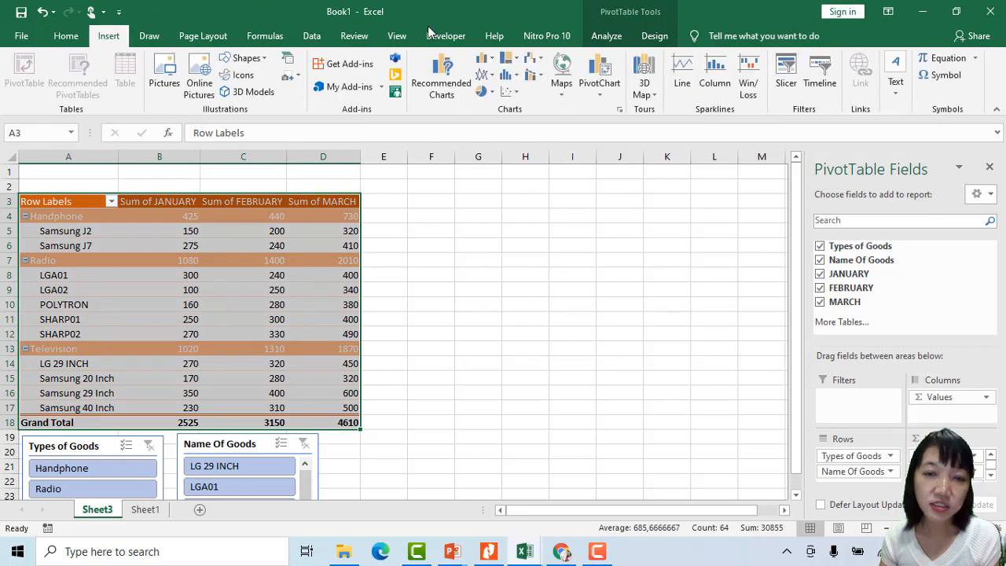
click(601, 98)
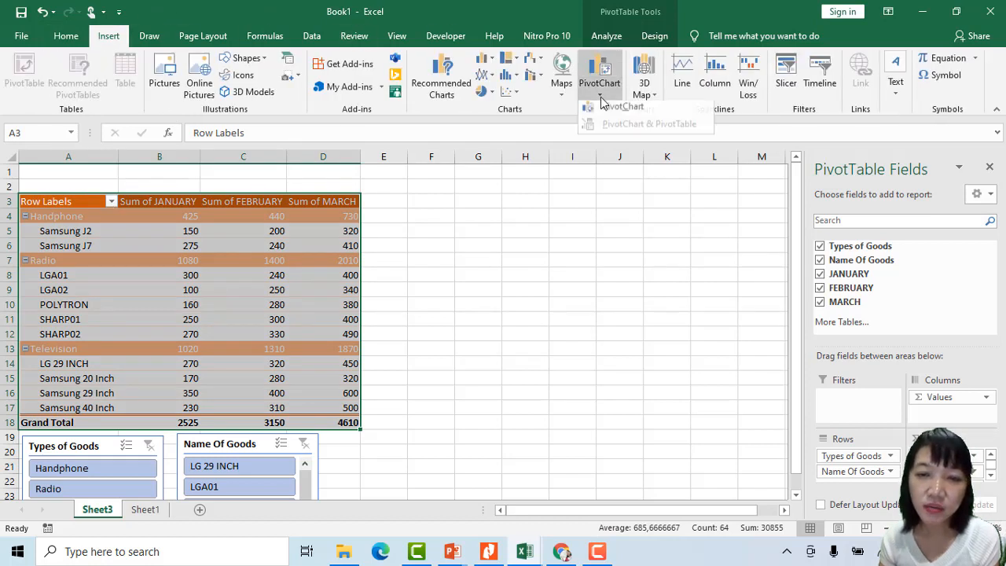
click(600, 106)
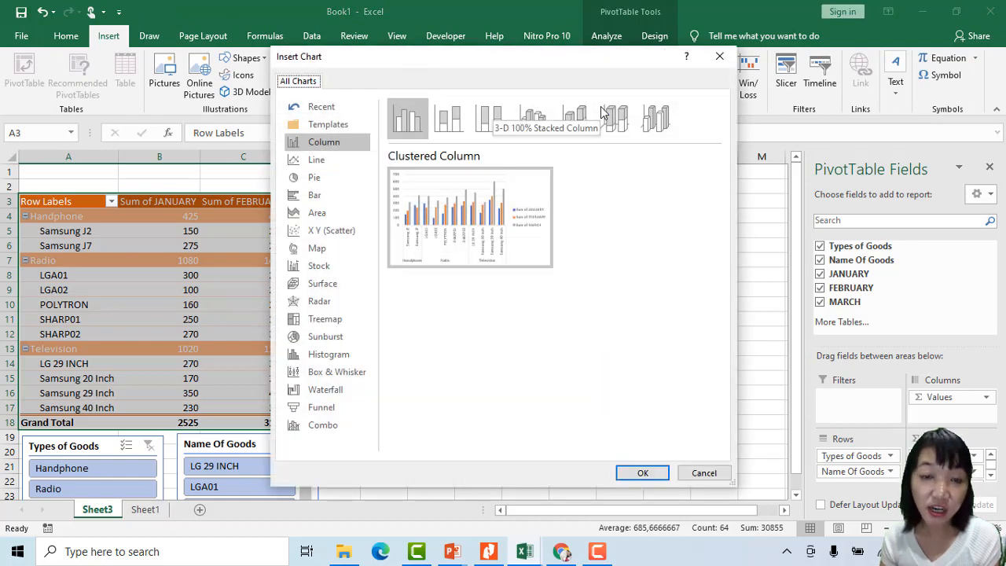
click(463, 116)
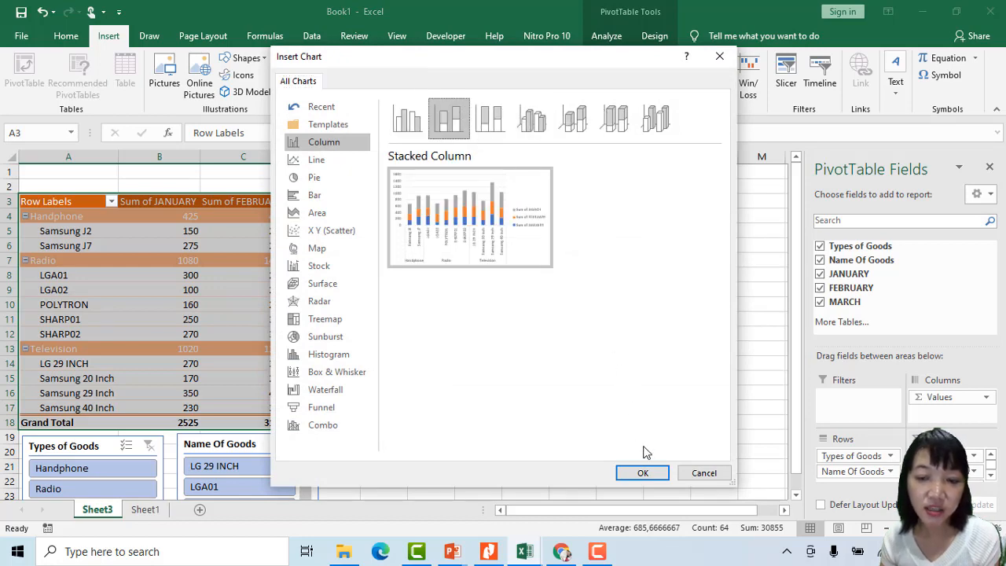
click(645, 472)
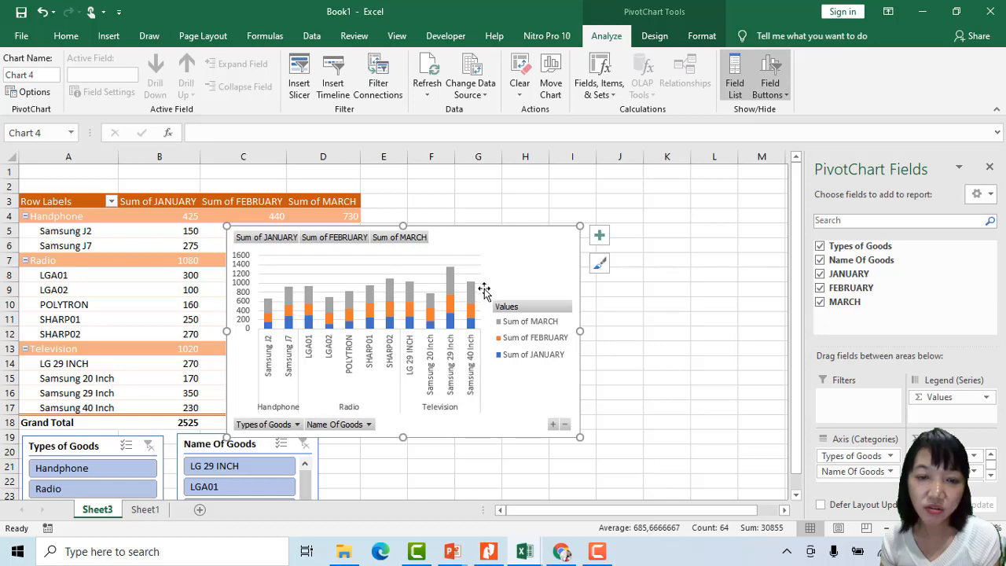
mouse_move(469, 237)
mouse_down()
mouse_move(652, 198)
mouse_move(631, 204)
mouse_up()
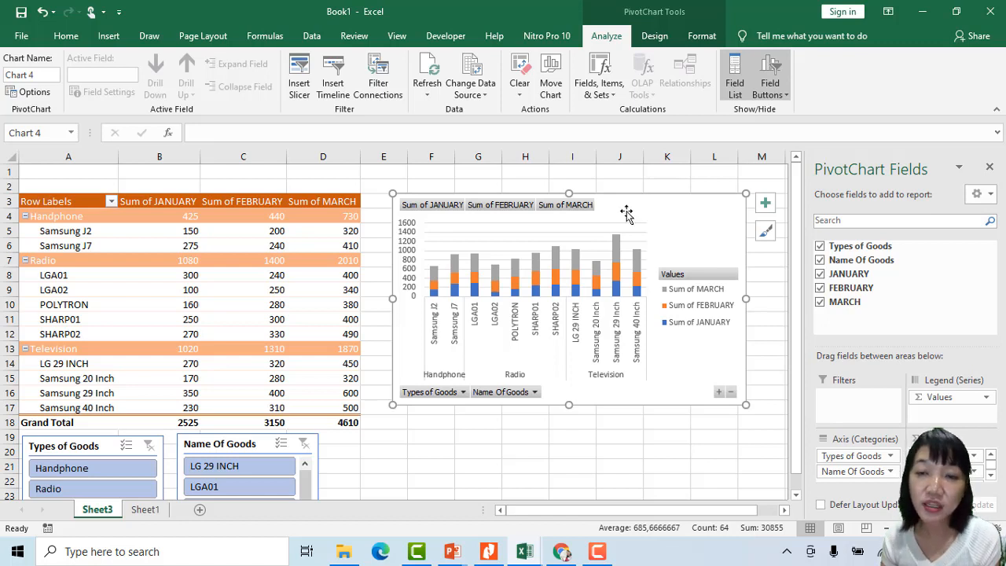
Change the PivotChart's type to Clustered Bar
click(654, 36)
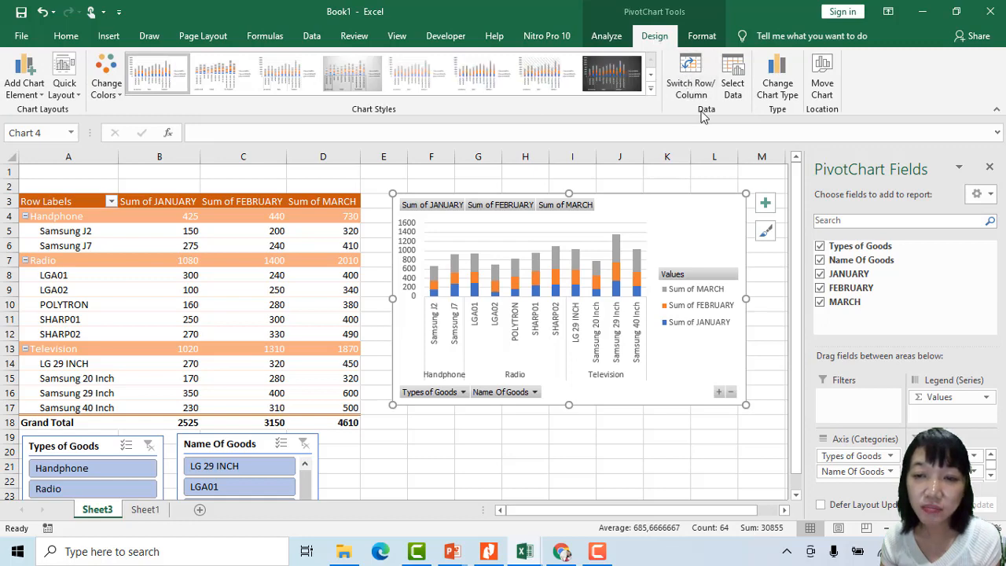
click(777, 83)
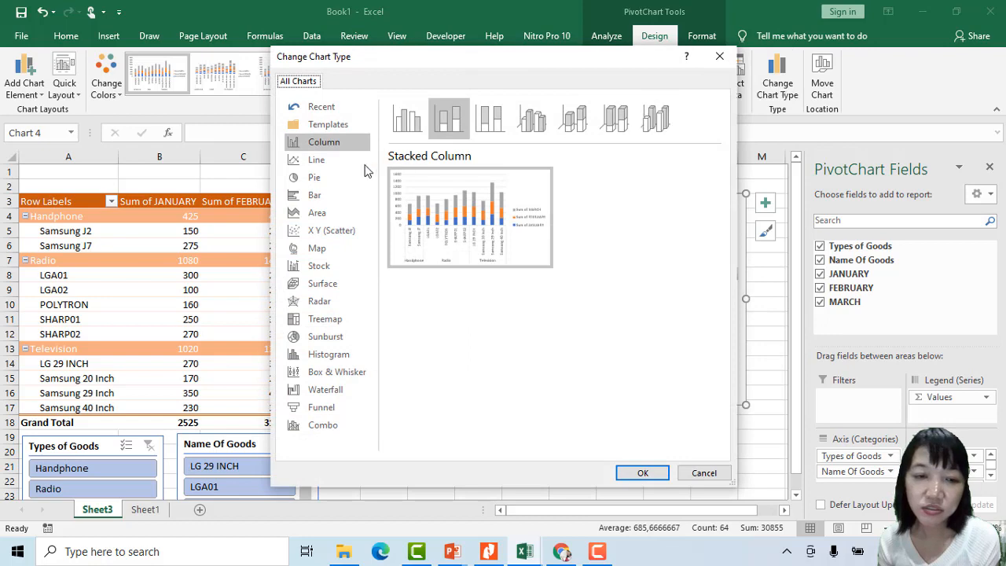
click(312, 197)
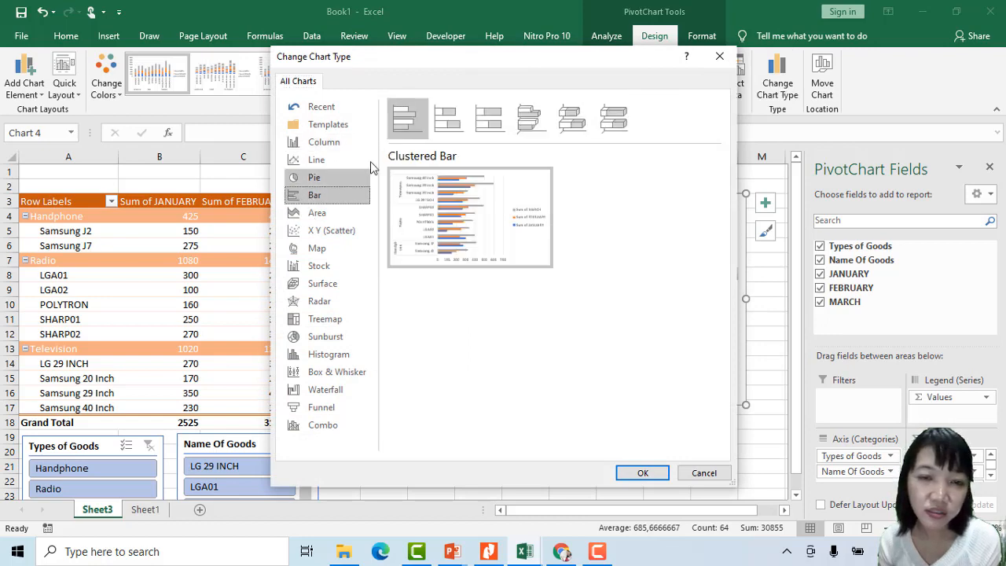
click(417, 126)
click(642, 471)
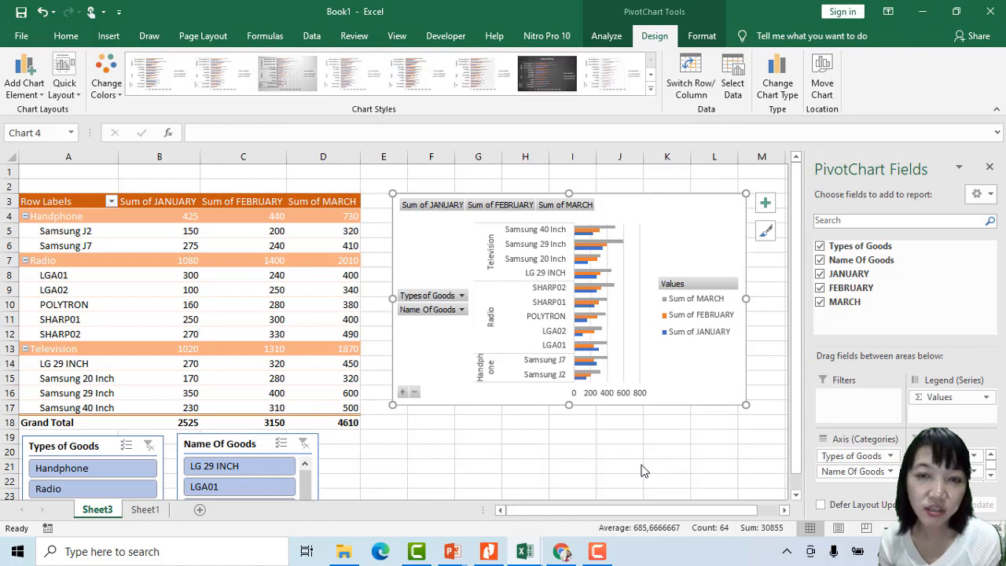
Switch the PivotChart's rows and columns, and check its series and category labels in the data source settings
click(691, 78)
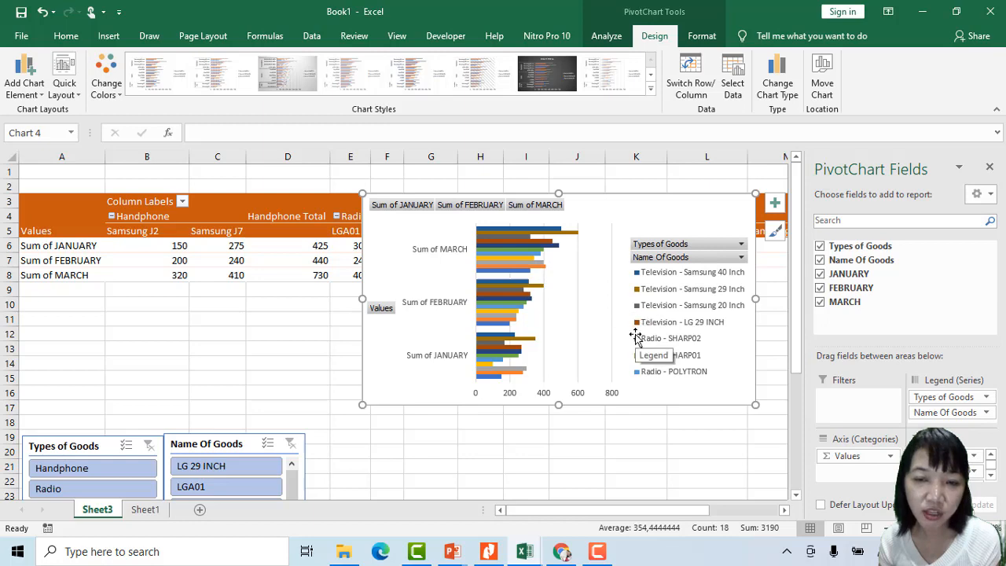
click(739, 80)
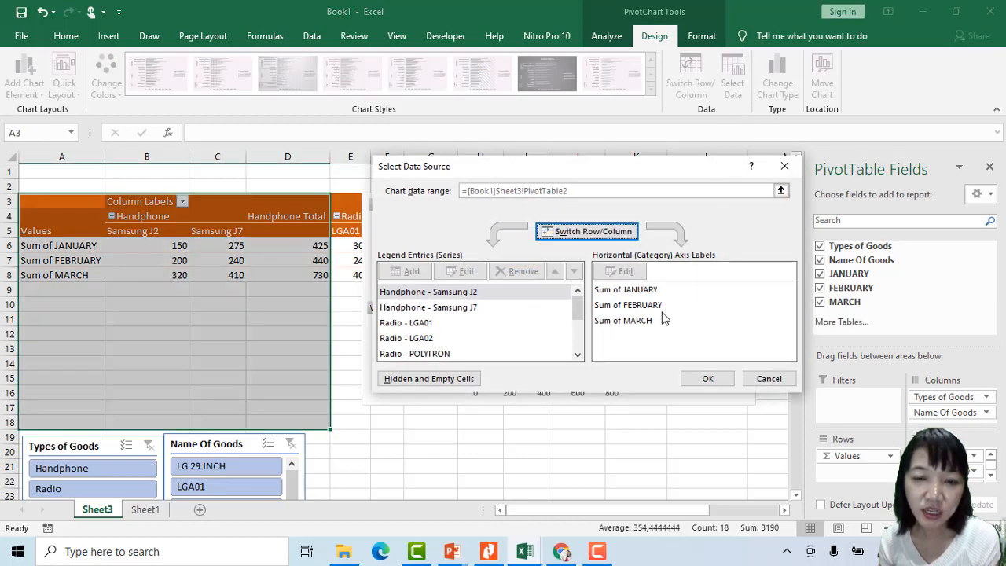
click(620, 293)
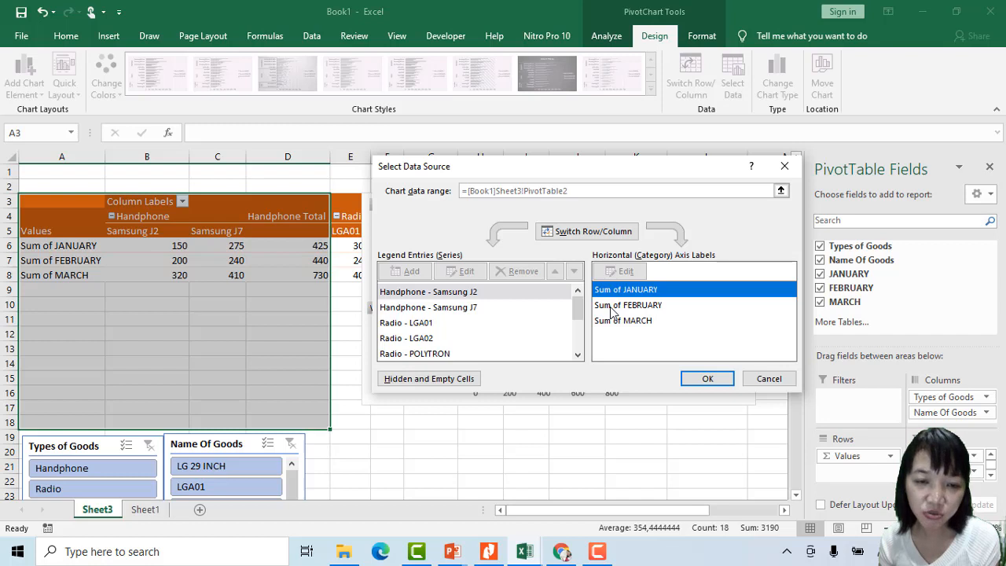
click(785, 167)
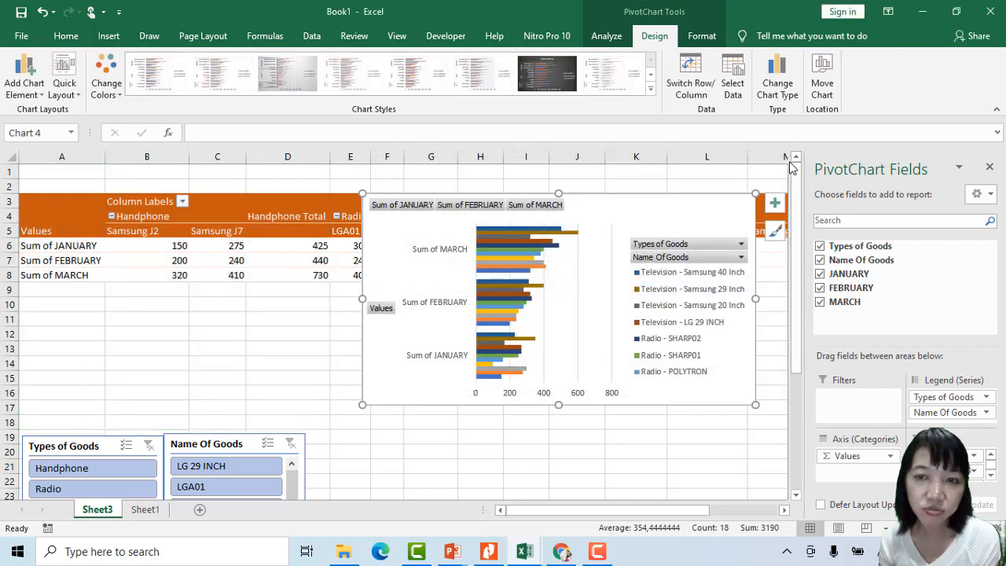